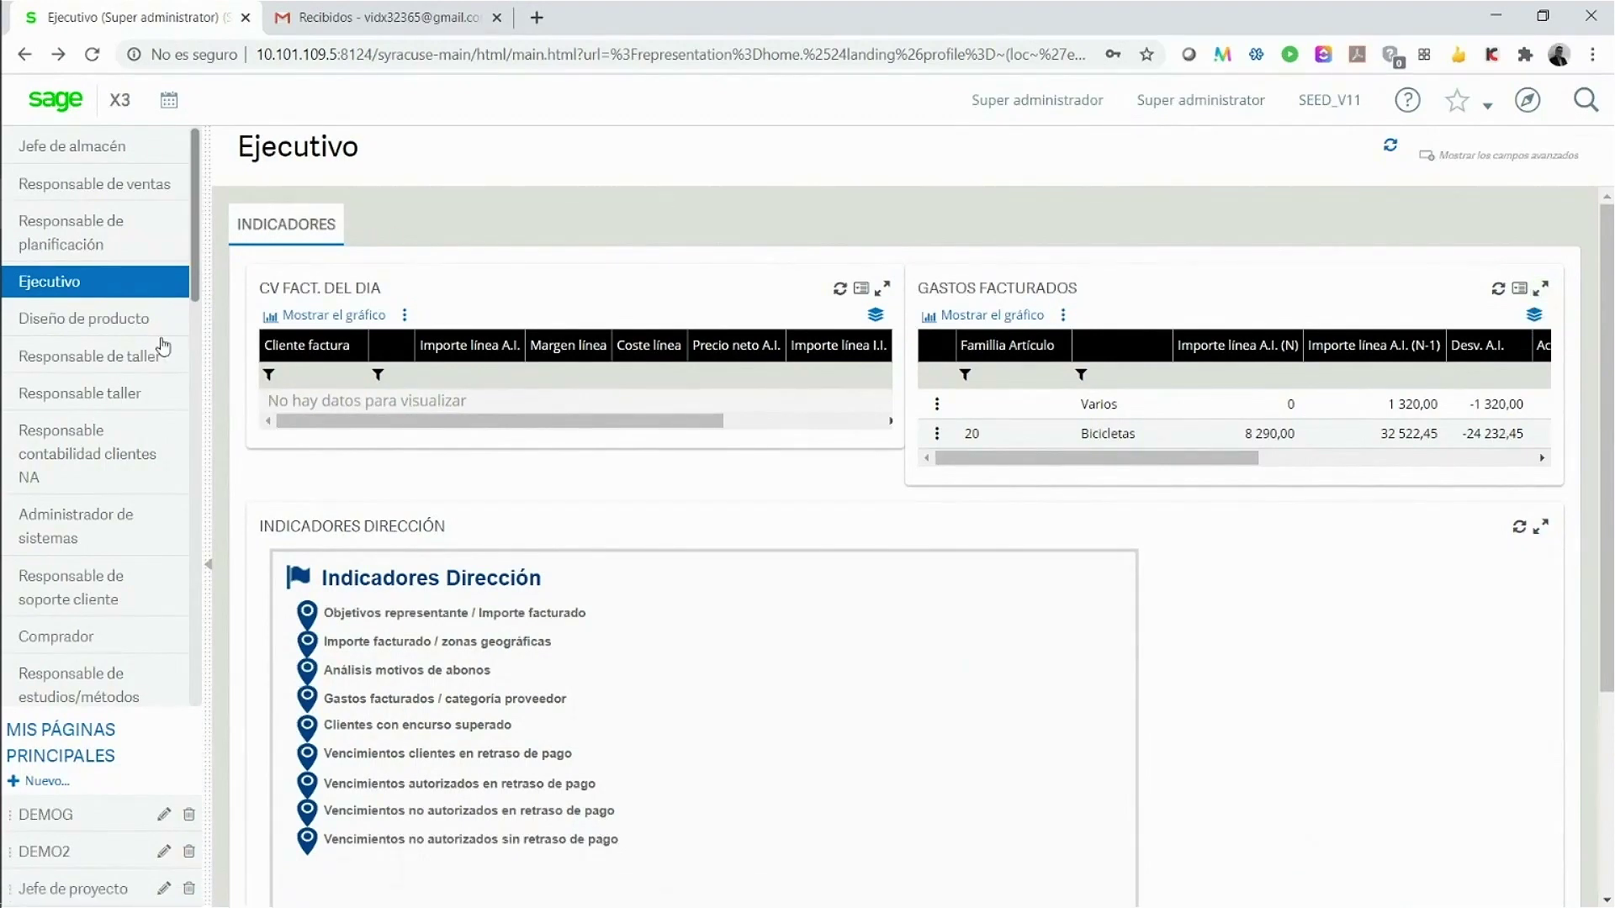
Step: Open purchase order POES0120080 via Compras > Pedidos in ALL Entrada completa and list its Ficha print codes
left_click(1527, 100)
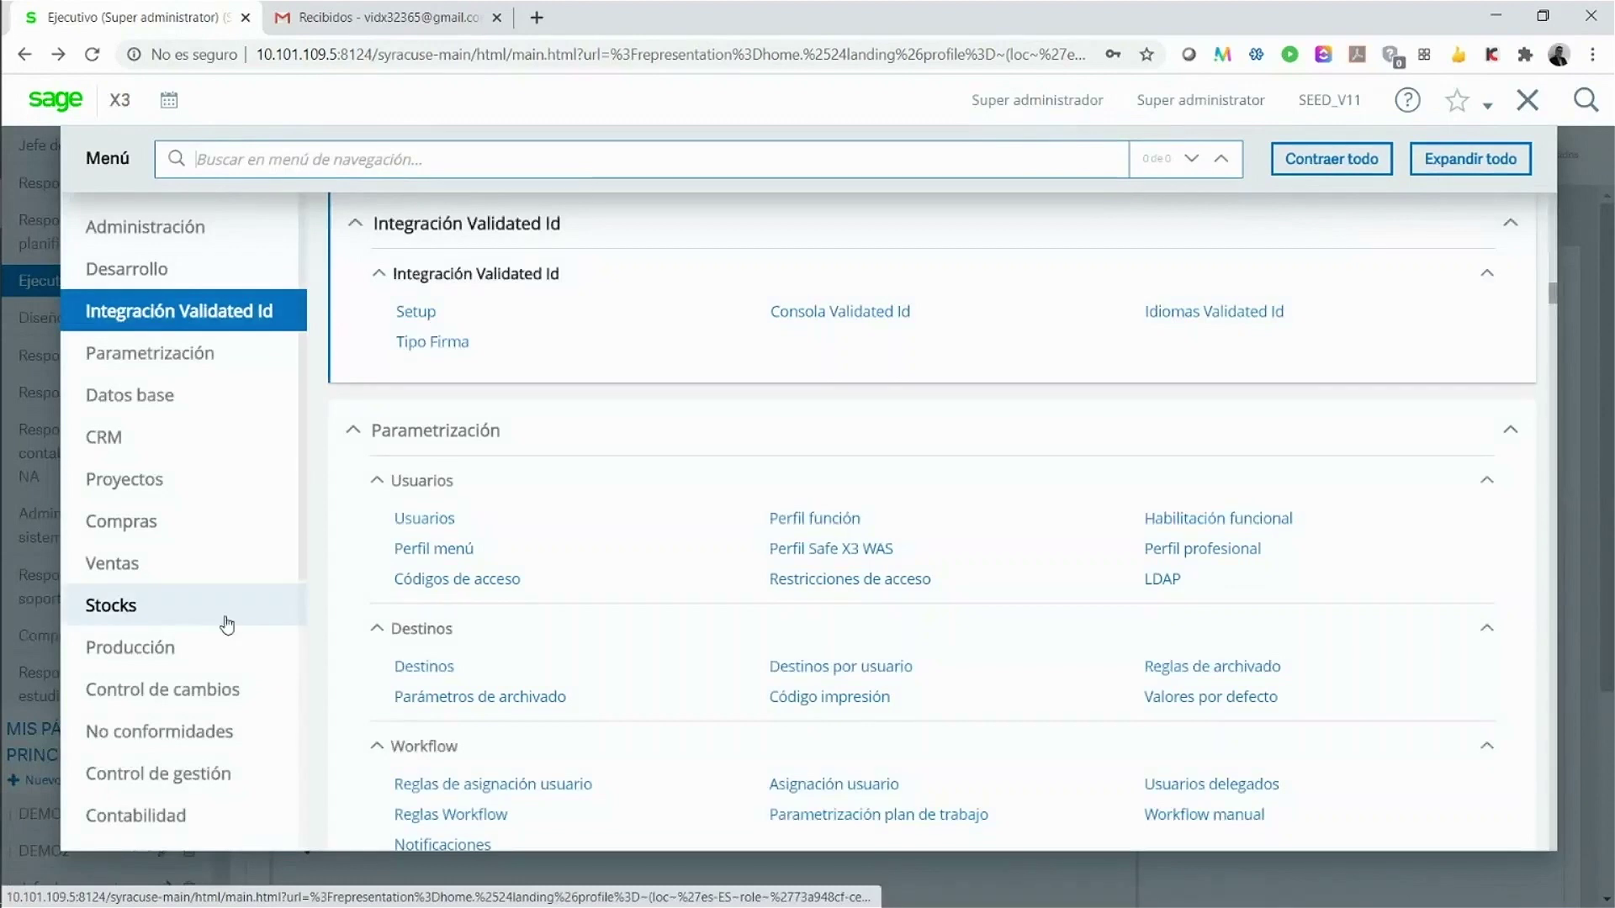
left_click(143, 522)
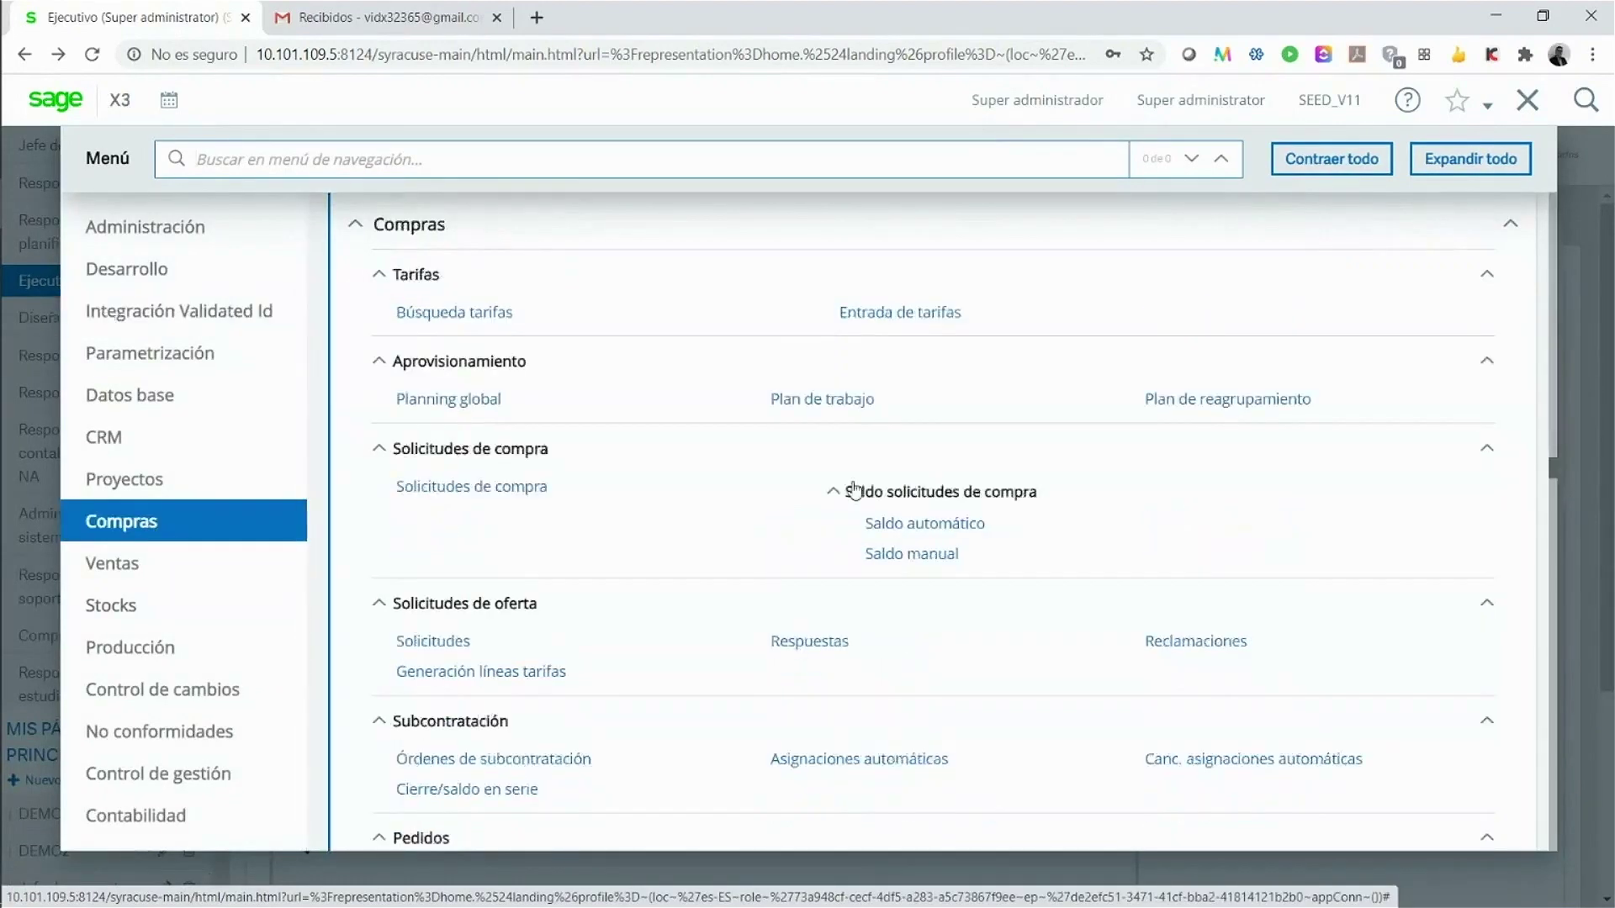
scroll(849, 521, "down", 4)
left_click(791, 498)
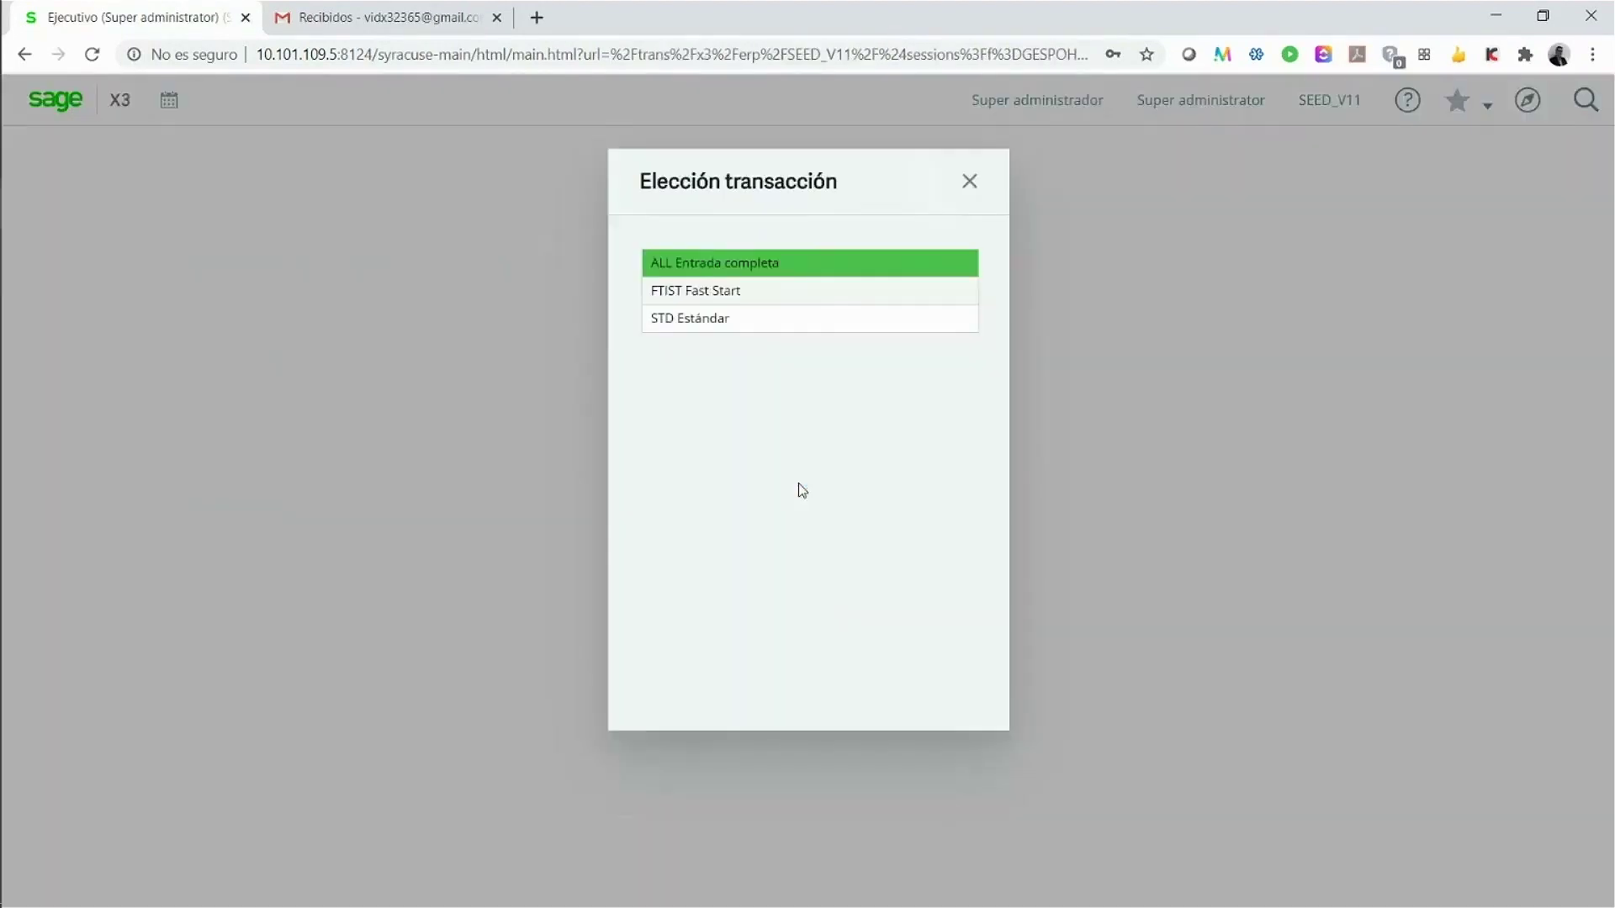
left_click(823, 264)
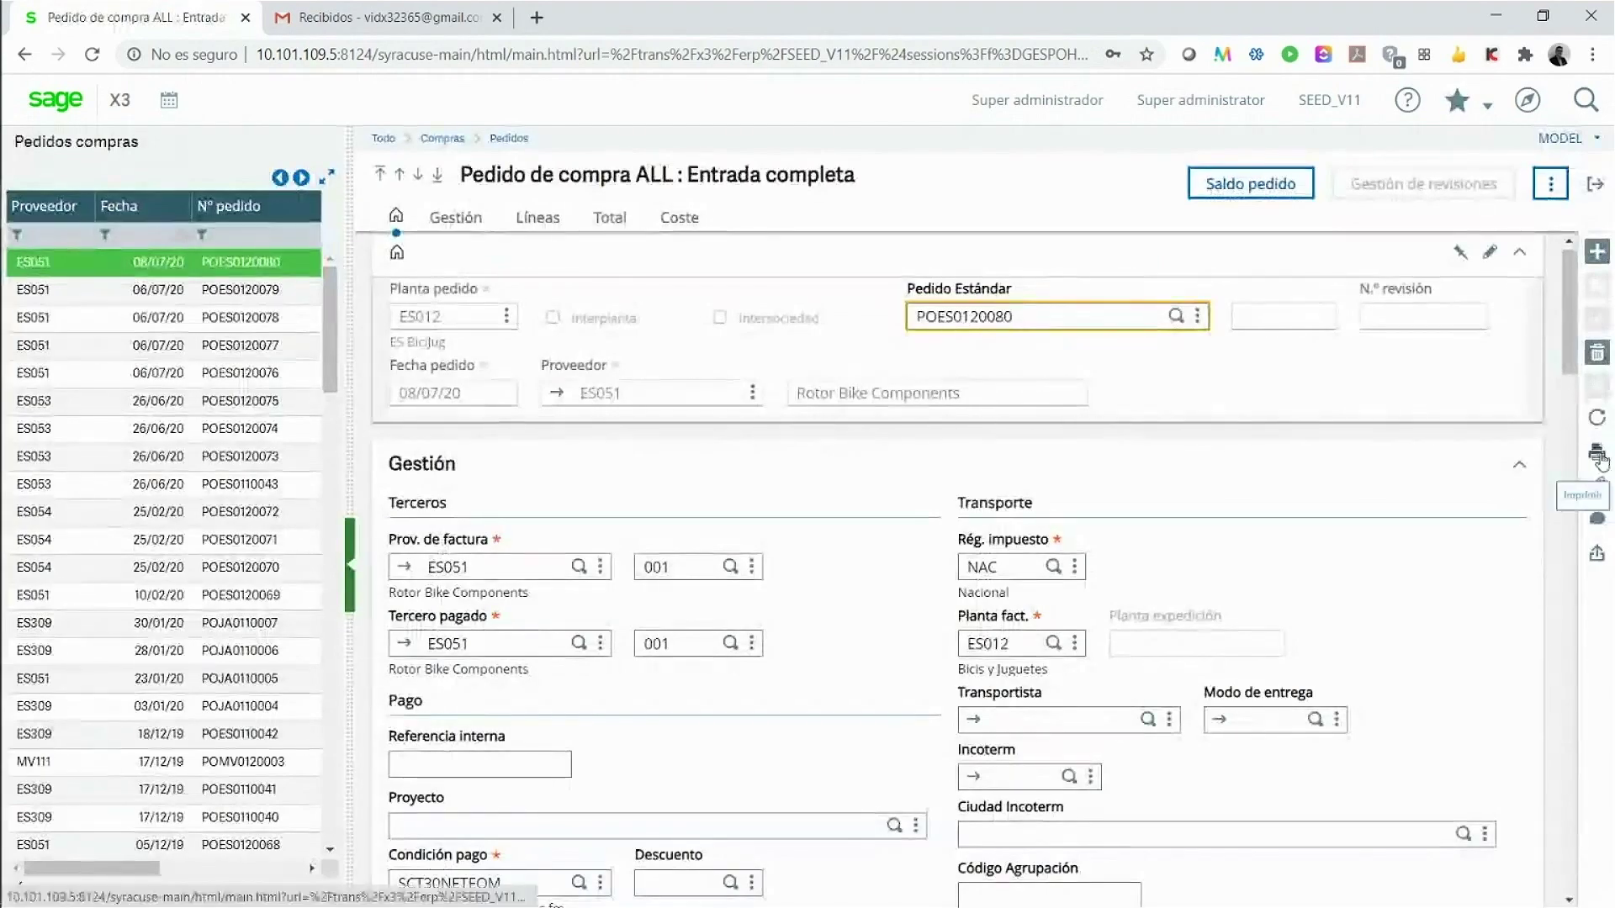
left_click(1597, 452)
left_click(1504, 458)
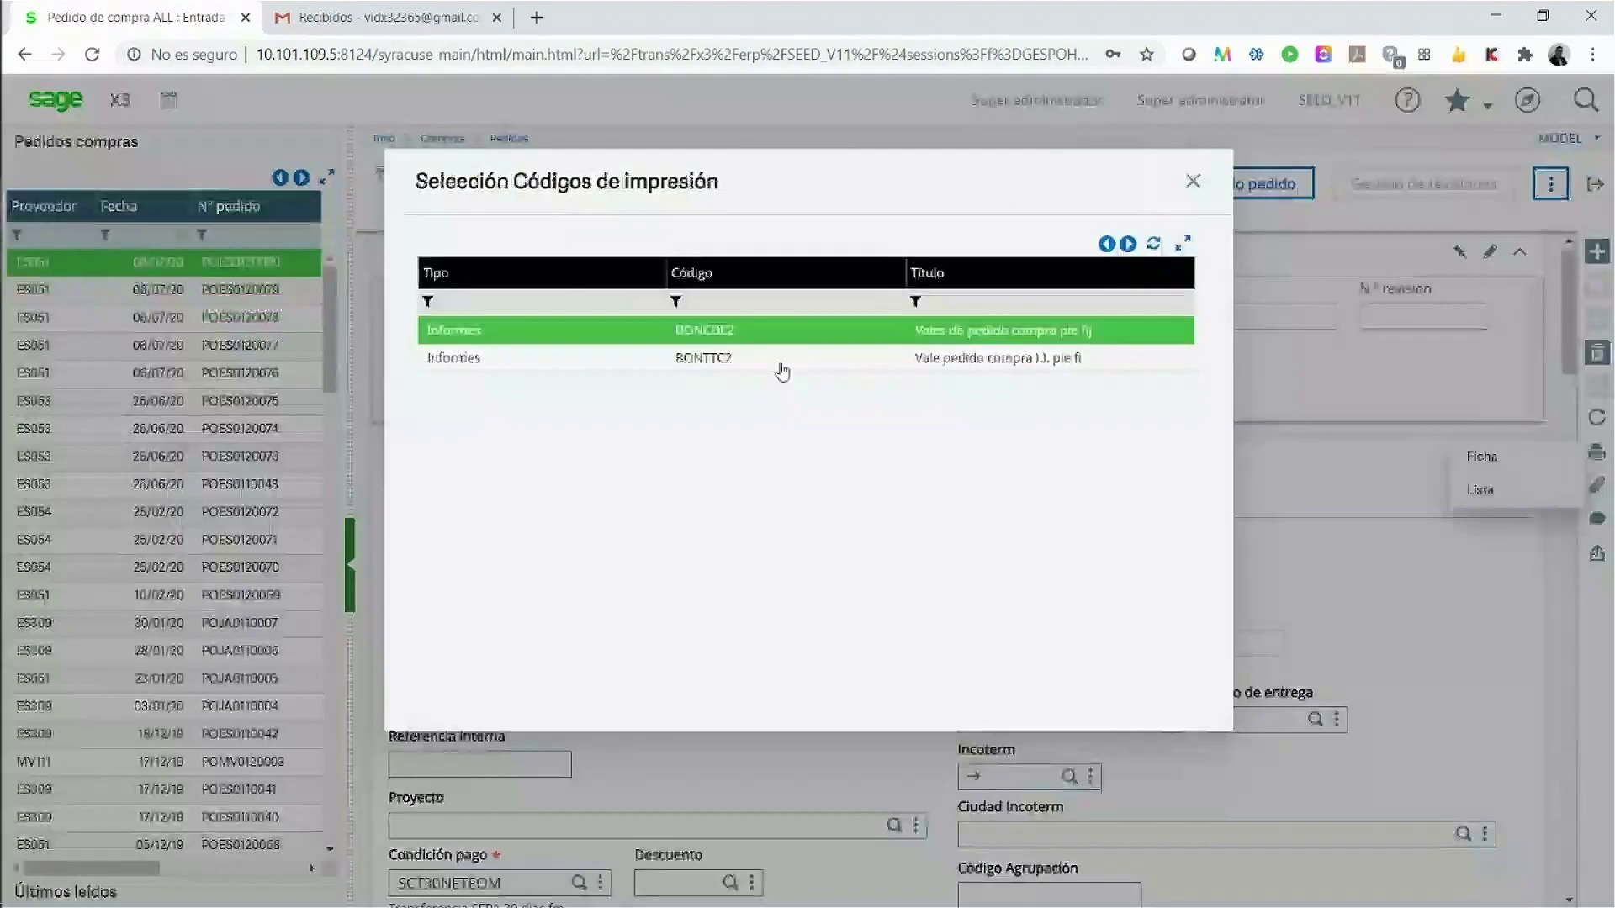
Step: Print the order with report BONCDE2 to send it to Validated Id, then go to Gmail
left_click(665, 337)
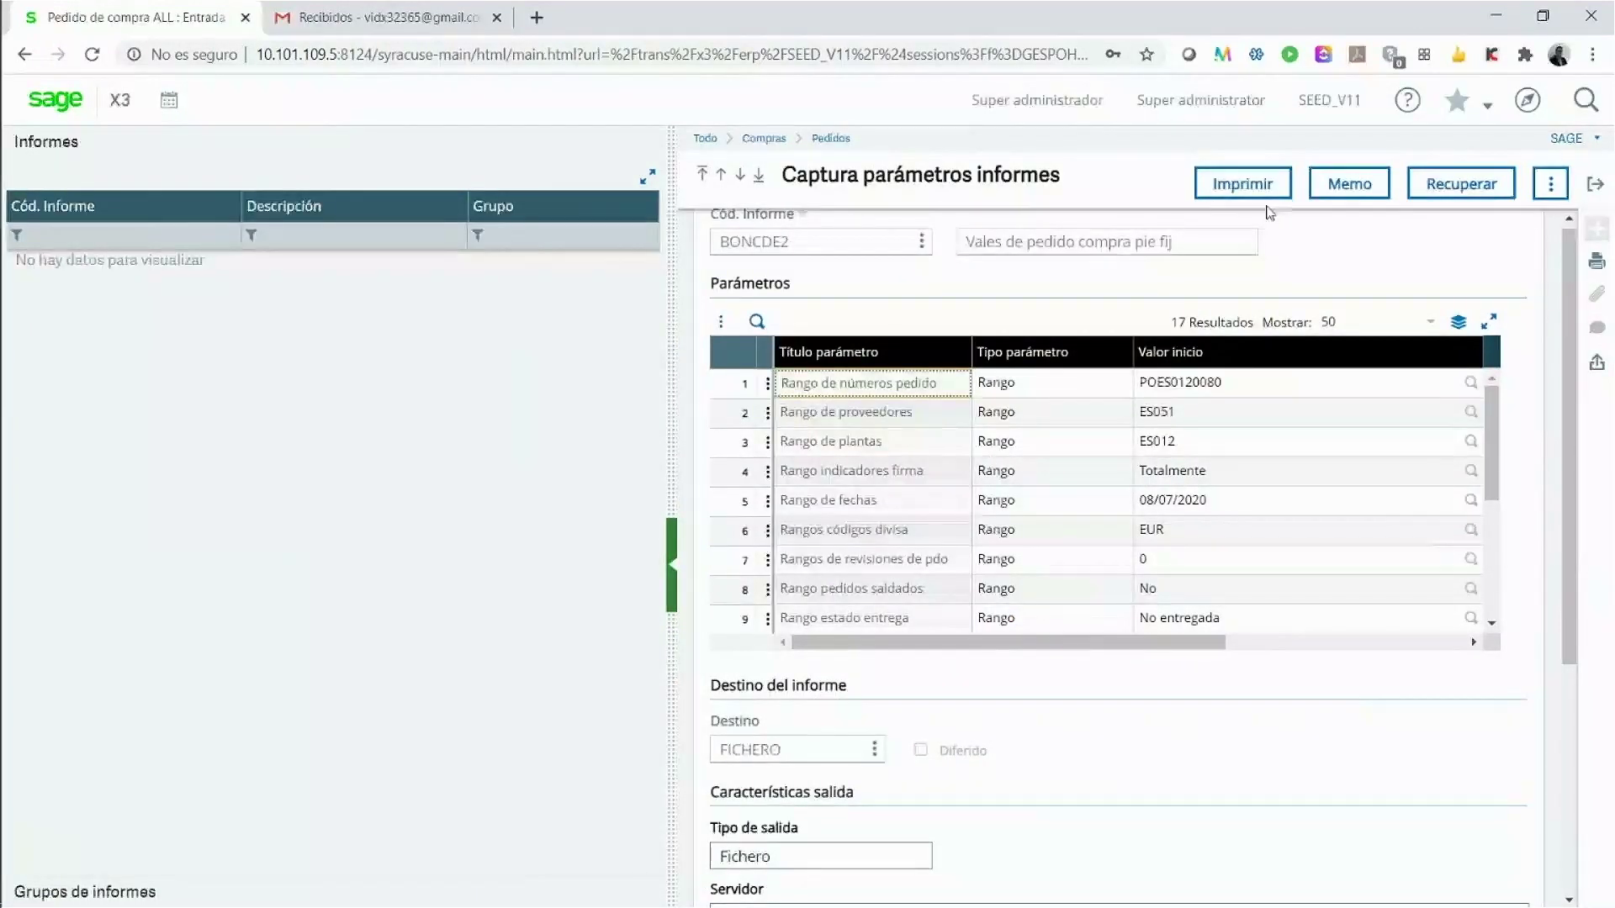
left_click(1233, 194)
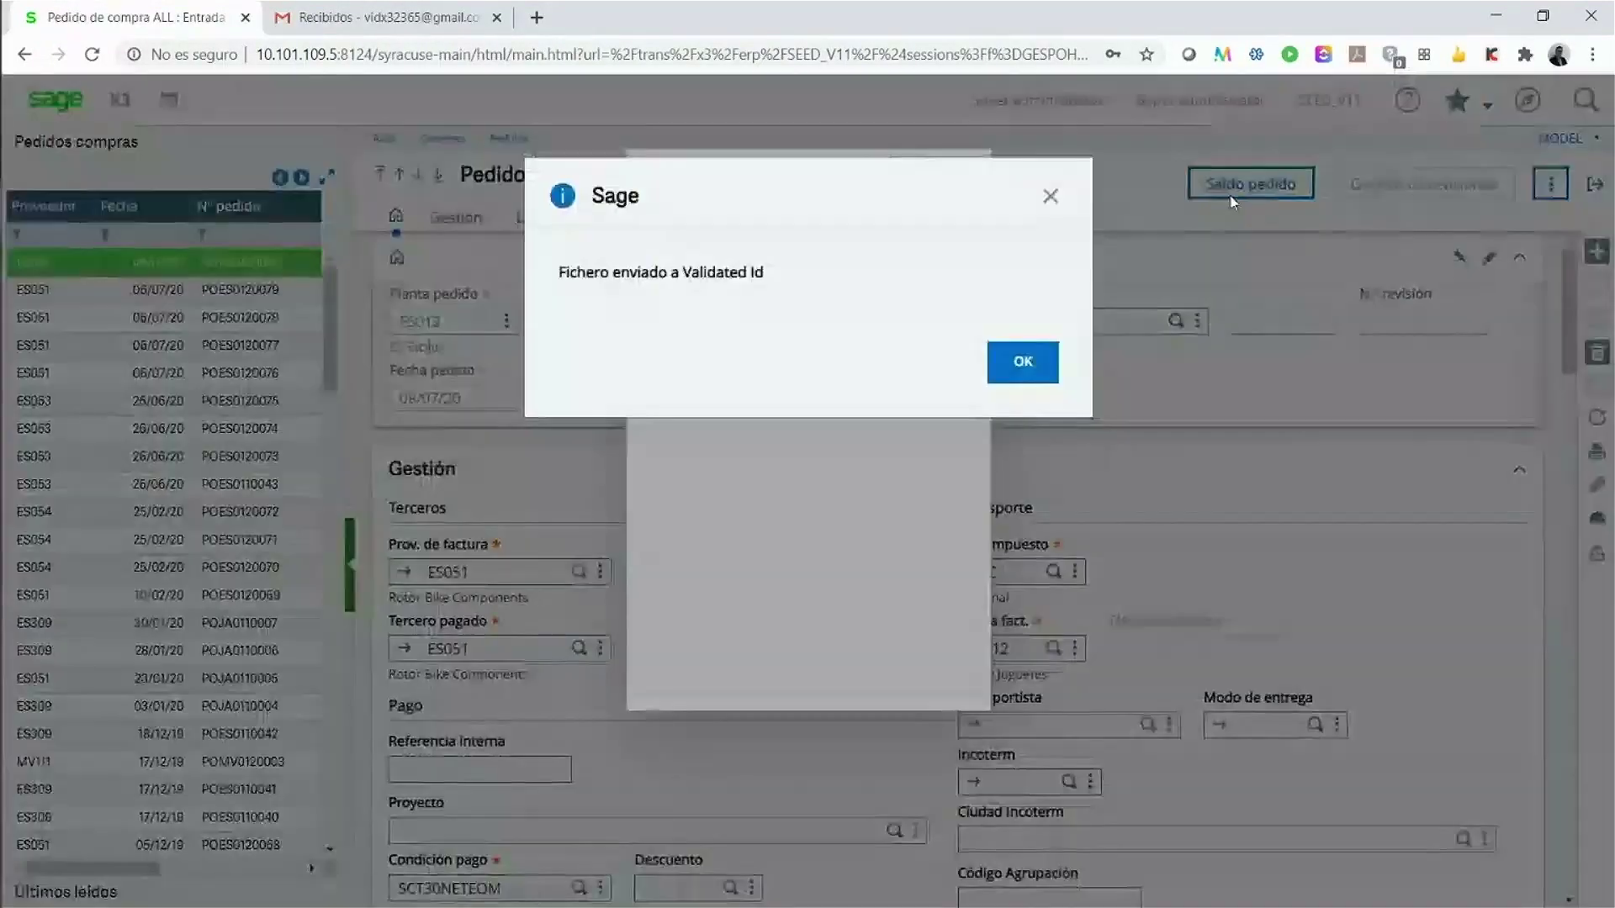
left_click(1024, 363)
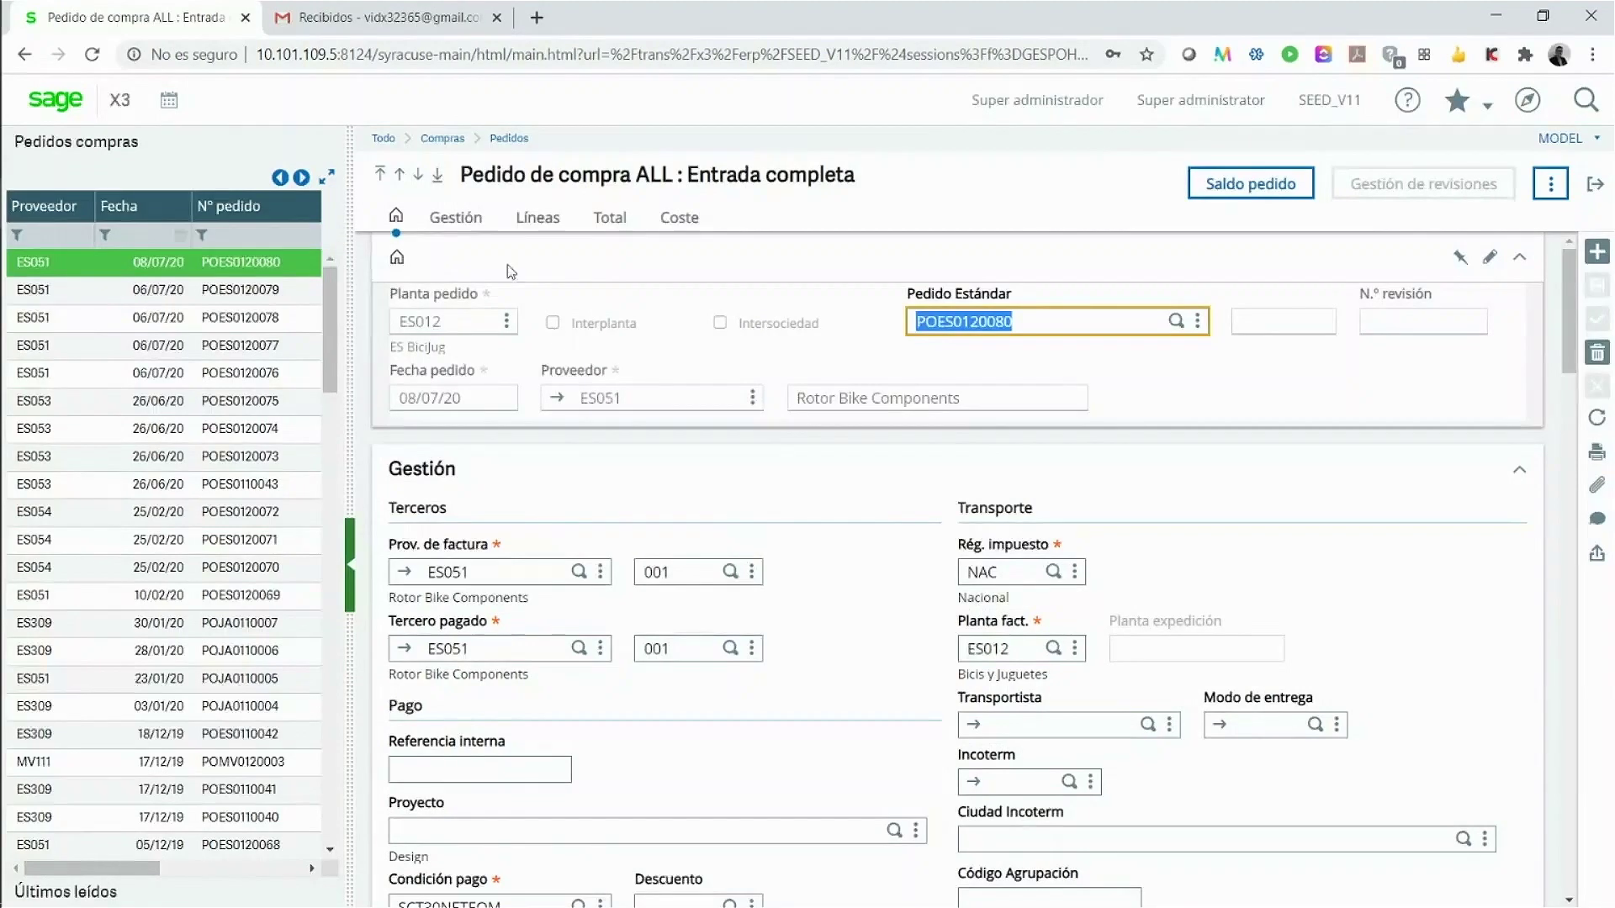
left_click(374, 23)
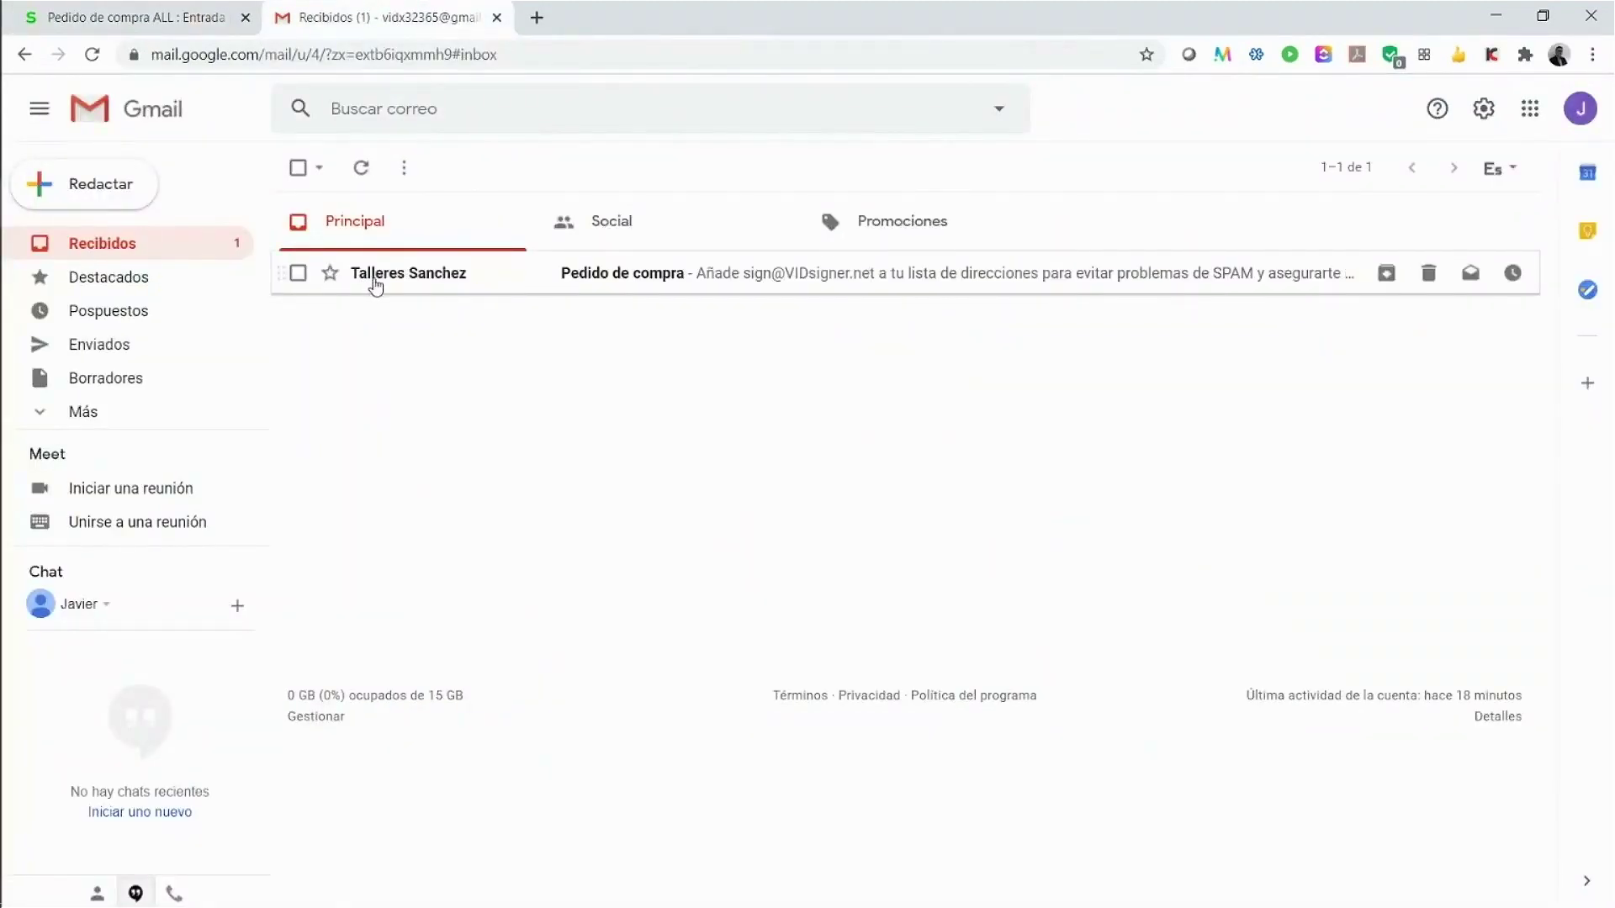
Step: Open the 'Pedido de compra' email and follow ACCEDER AL DOCUMENTO to VIDsigner
left_click(423, 276)
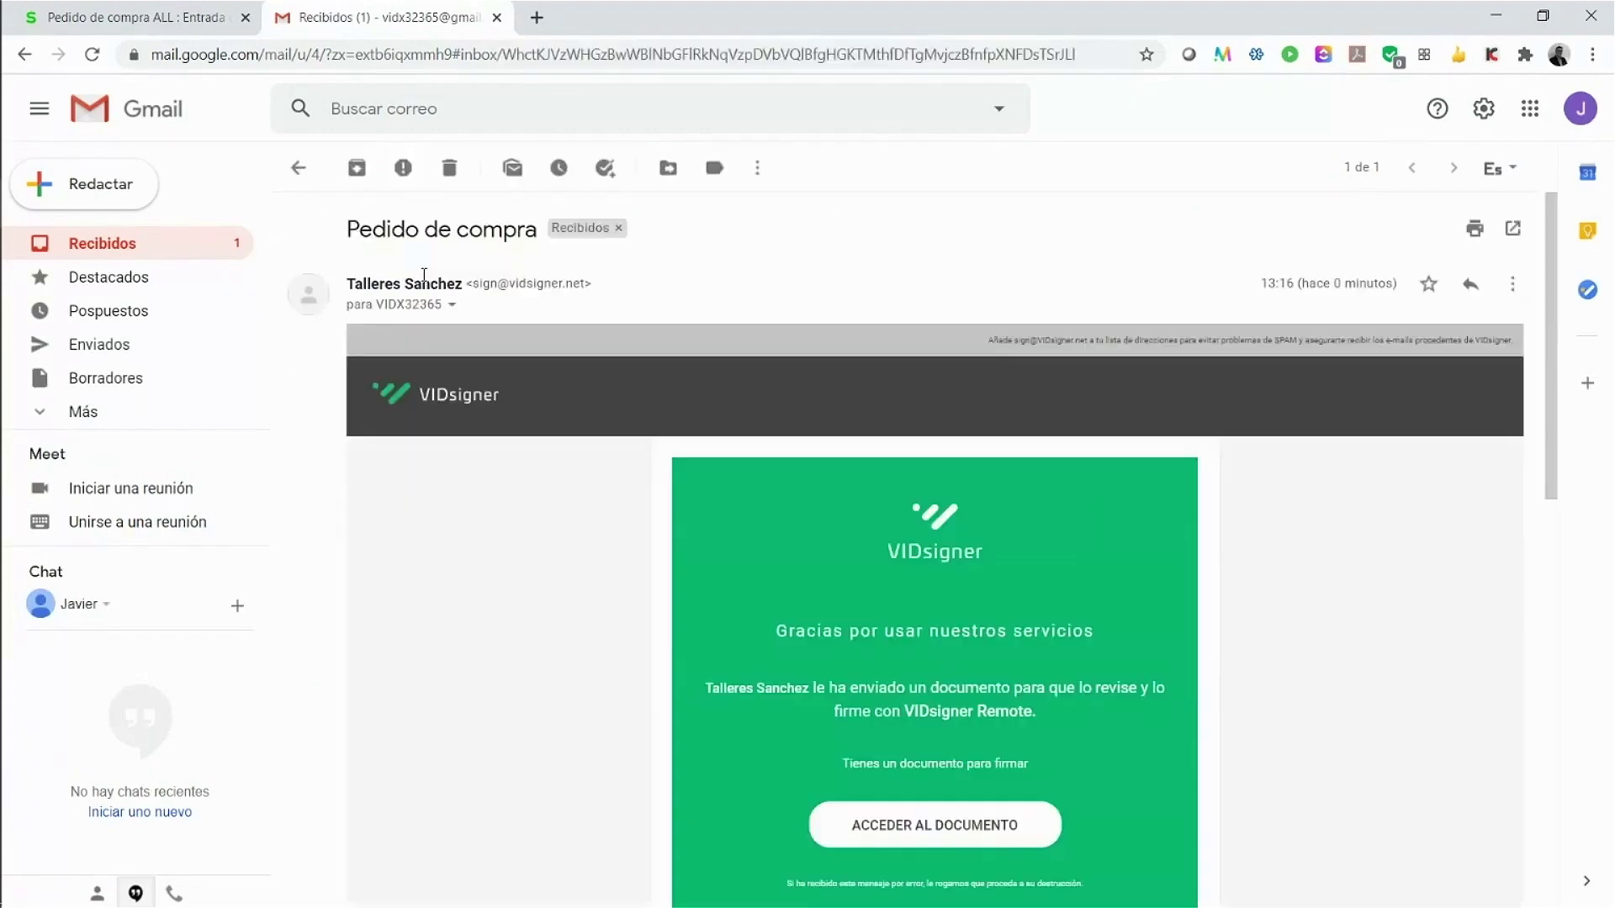
scroll(556, 519, "down", 1)
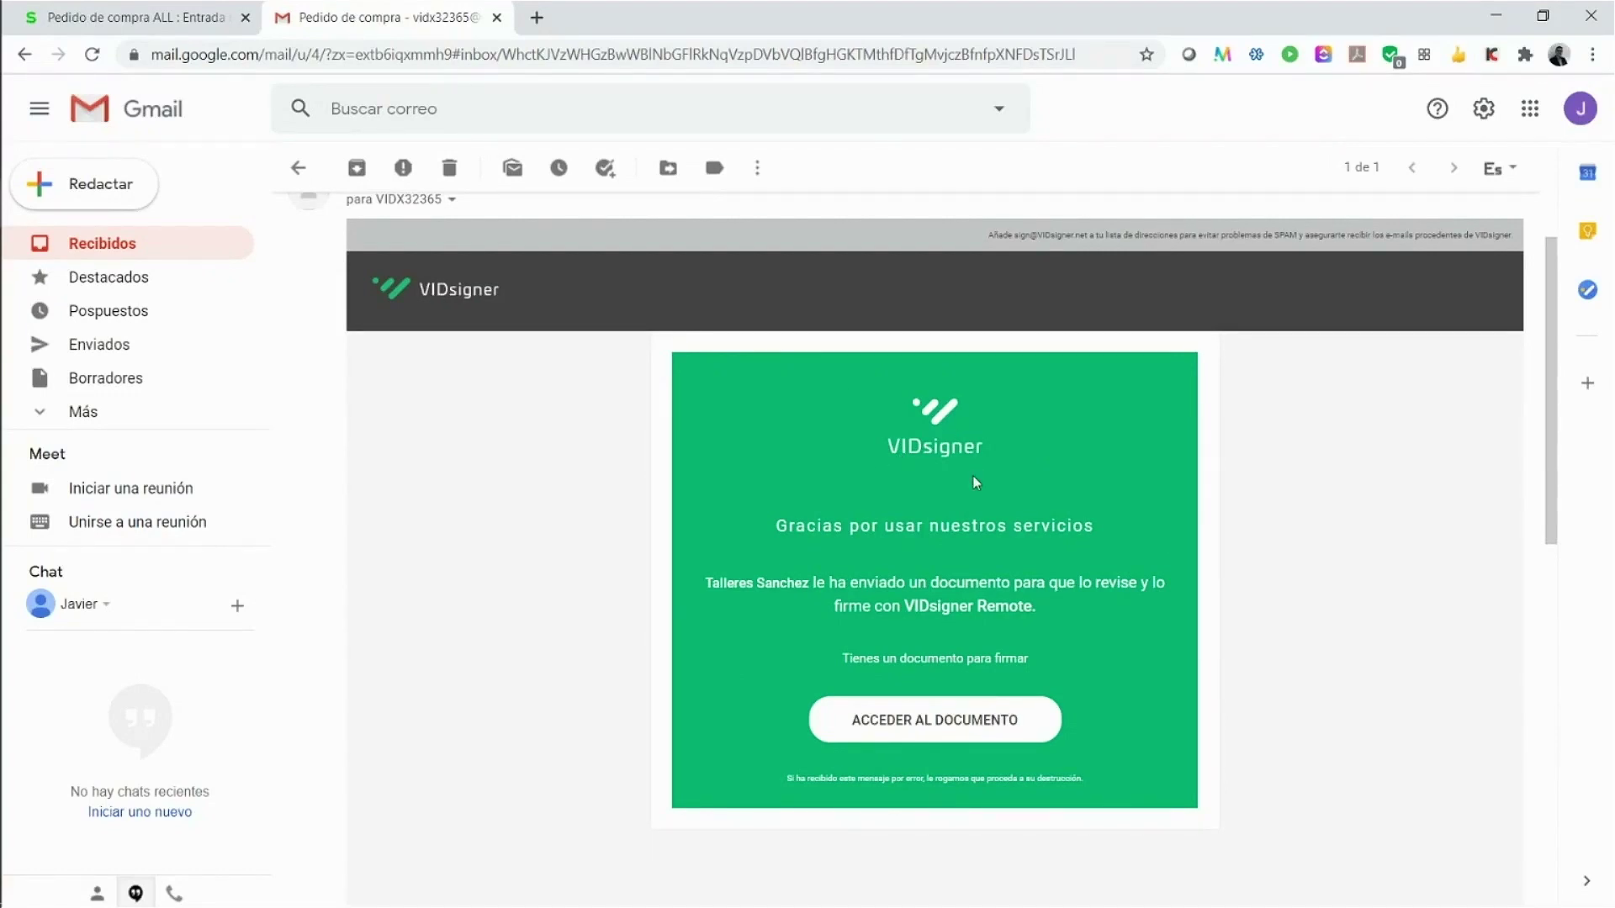
left_click(932, 724)
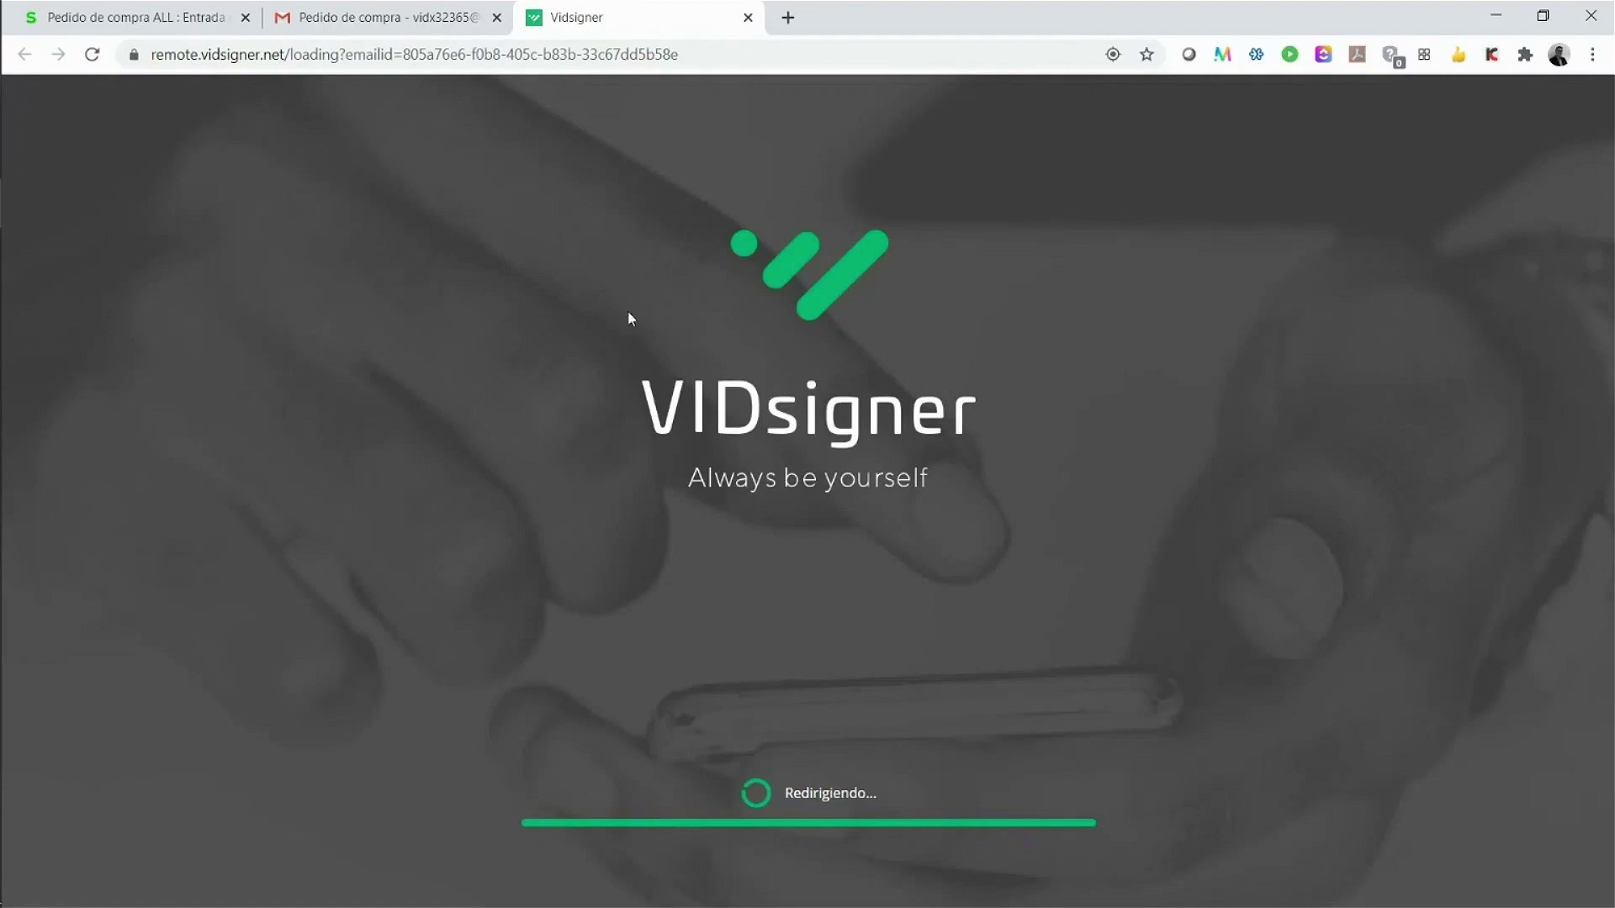
Step: Scroll through VID_50.pdf to its totals and start signing with FIRMAR
scroll(604, 425, "down", 5)
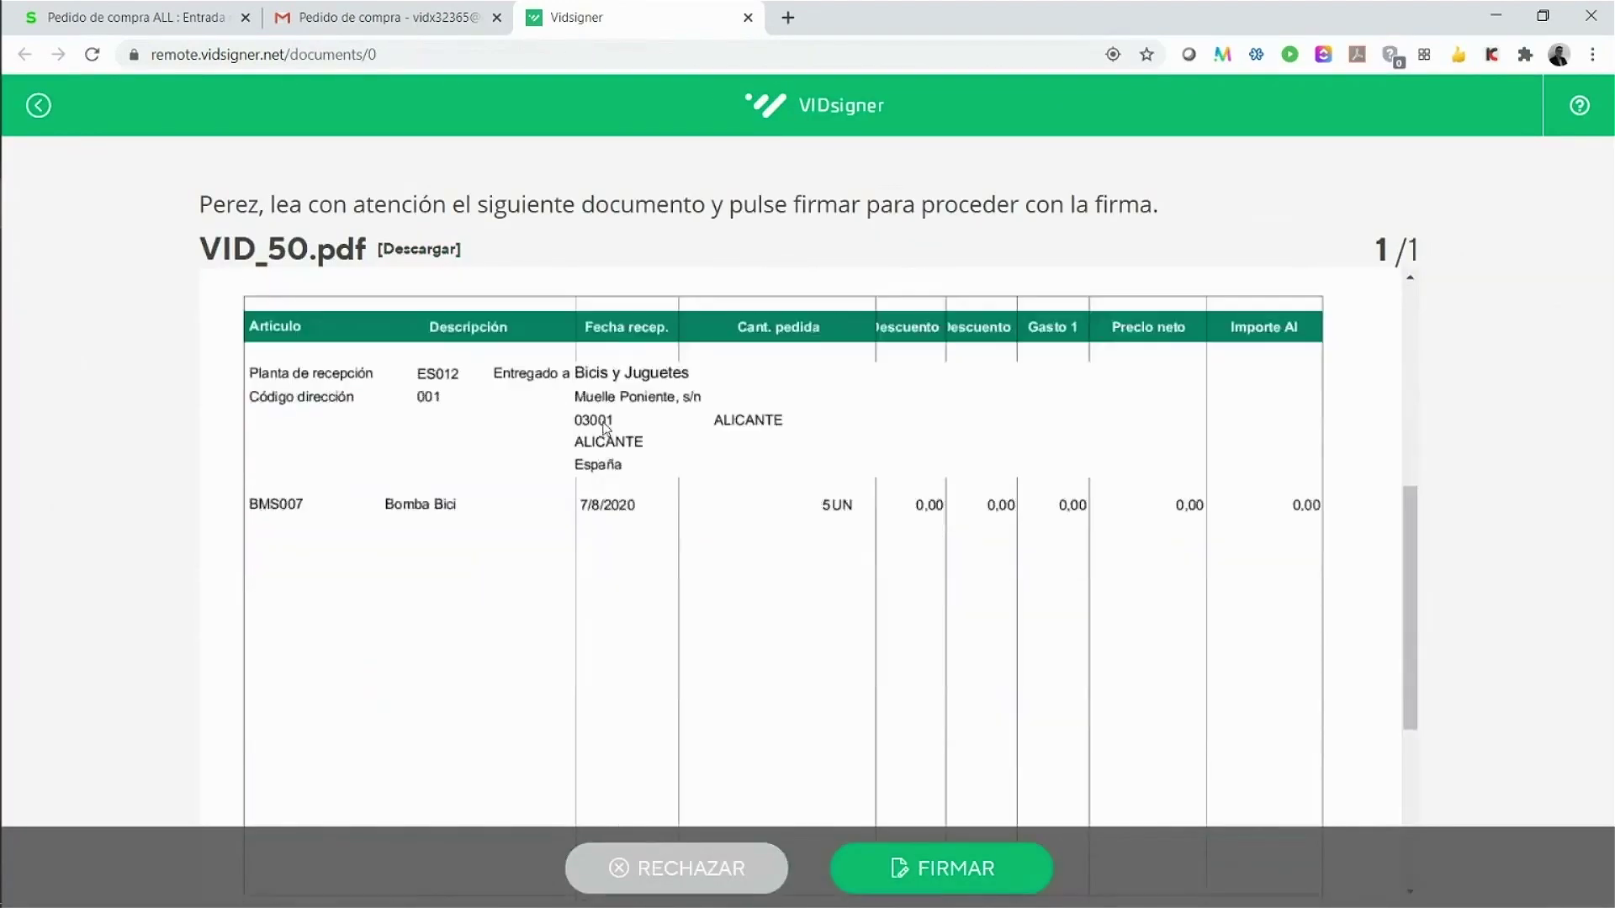
scroll(604, 424, "down", 5)
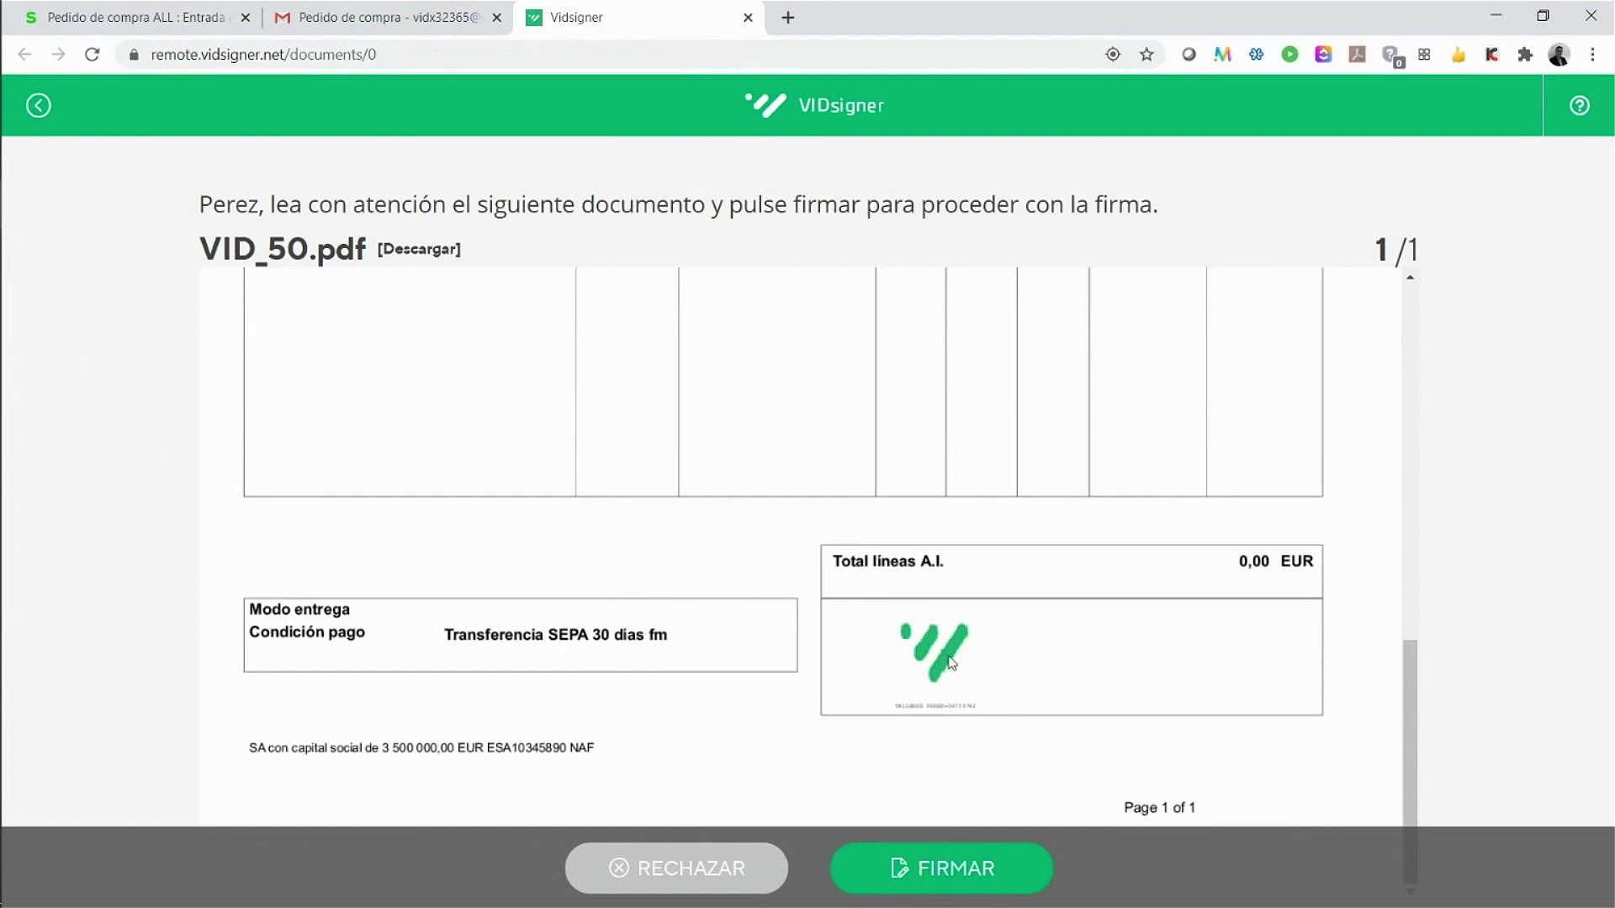
left_click(952, 868)
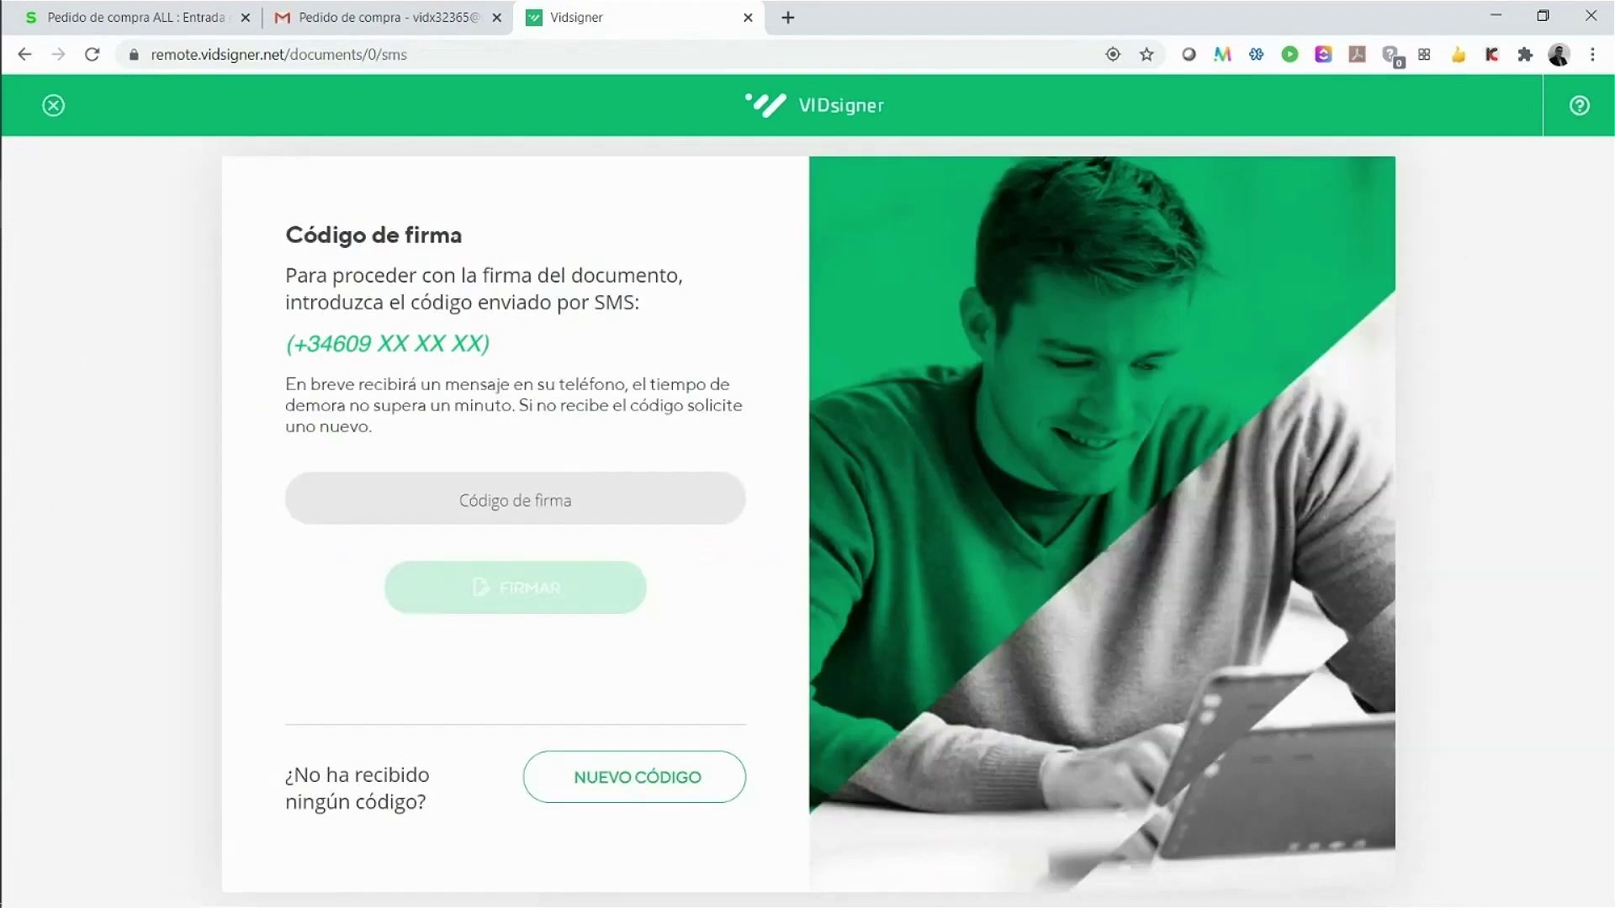
Step: Enter and submit the SMS signature code for VID_50.pdf
left_click(568, 500)
type("*****")
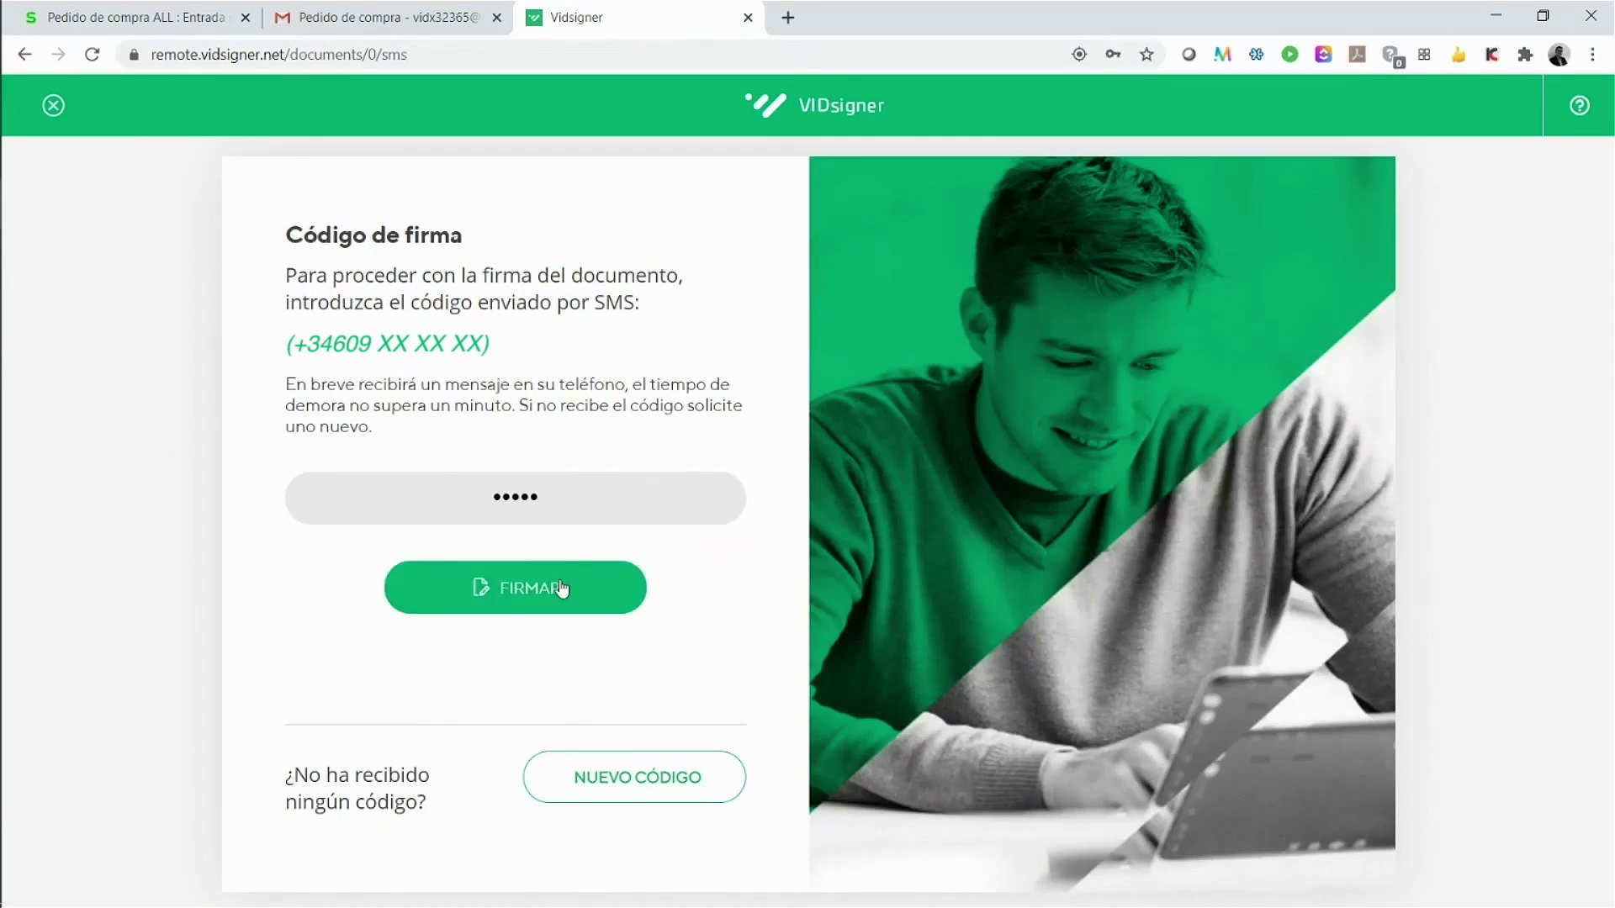
left_click(561, 589)
Step: Draw a handwritten signature, finish signing, and acknowledge '¡Firma completada!'
mouse_move(752, 407)
left_mouse_down()
mouse_move(749, 606)
mouse_move(1001, 492)
left_mouse_up()
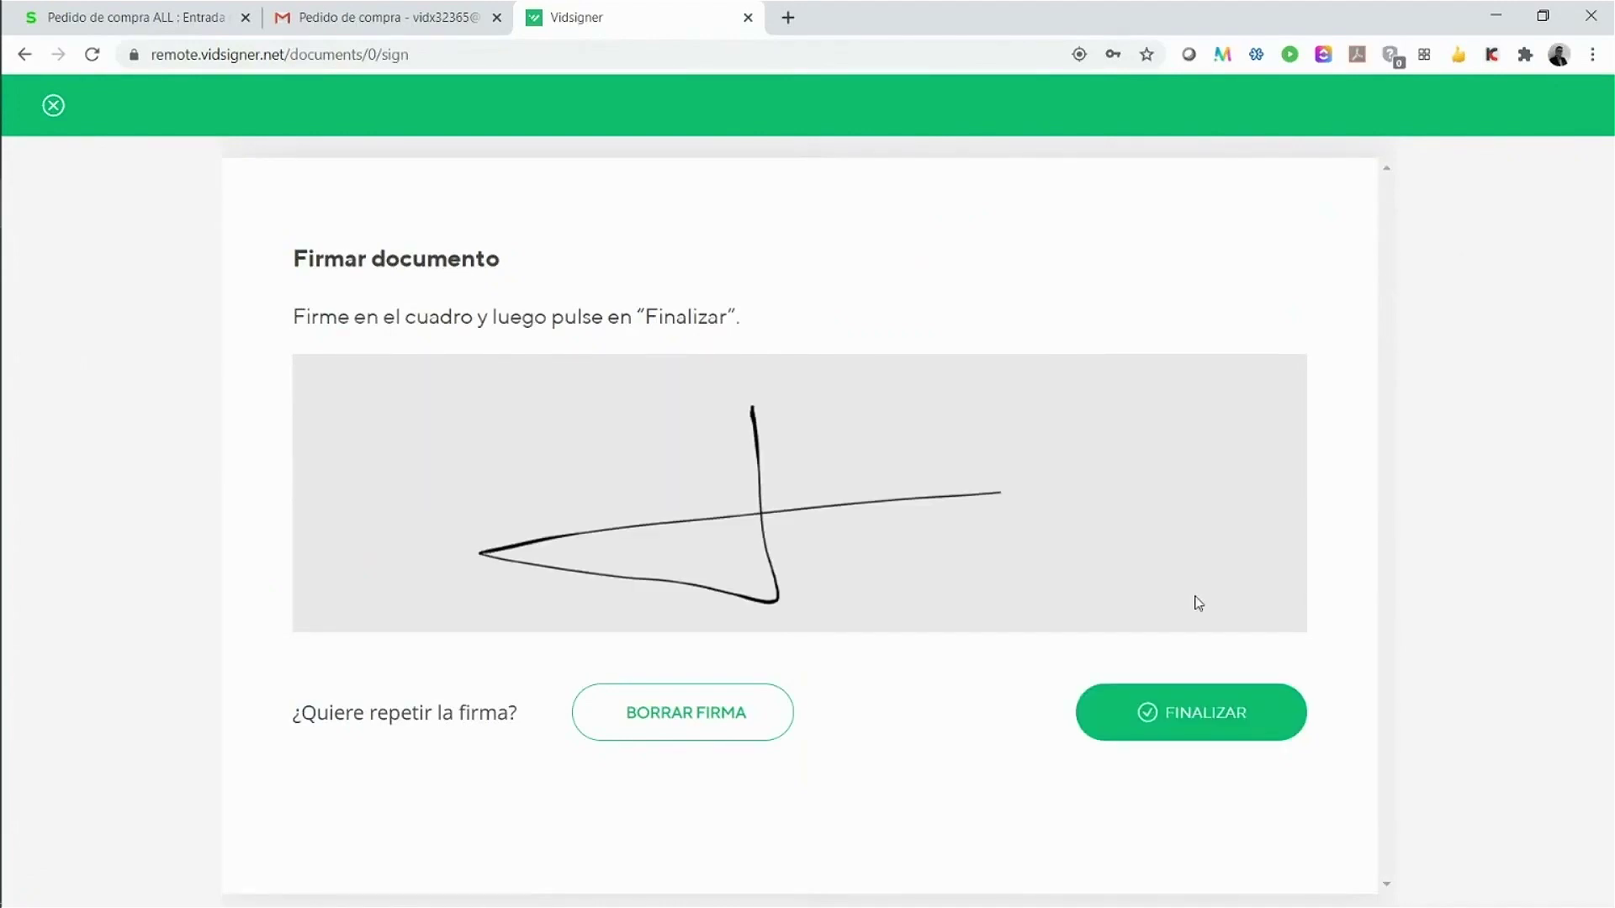
left_click(1193, 714)
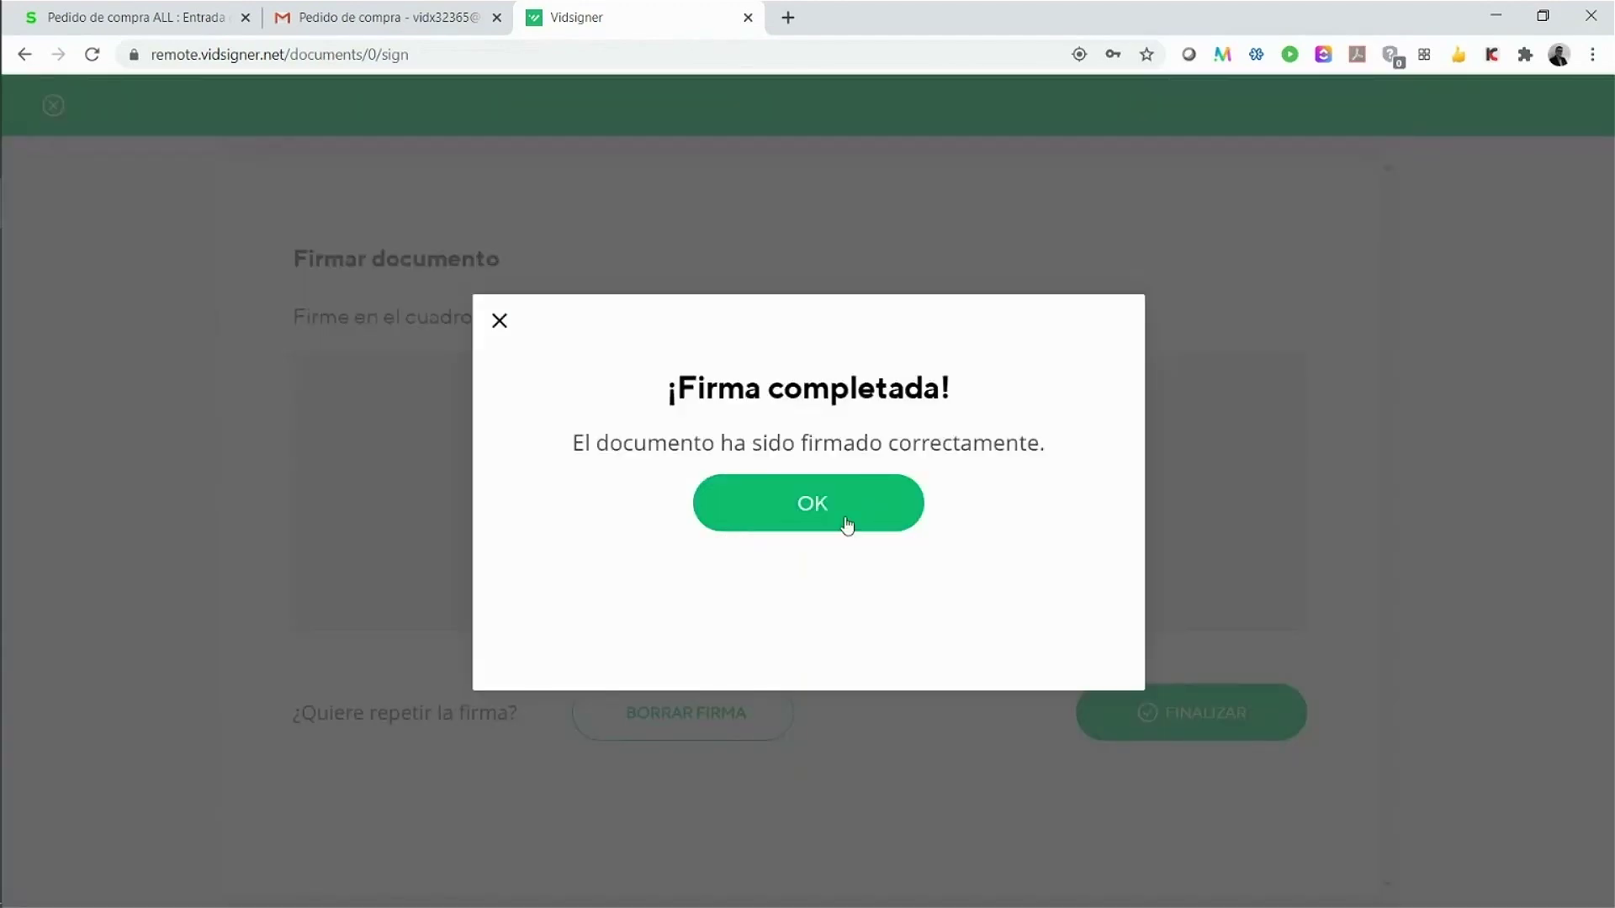
left_click(847, 526)
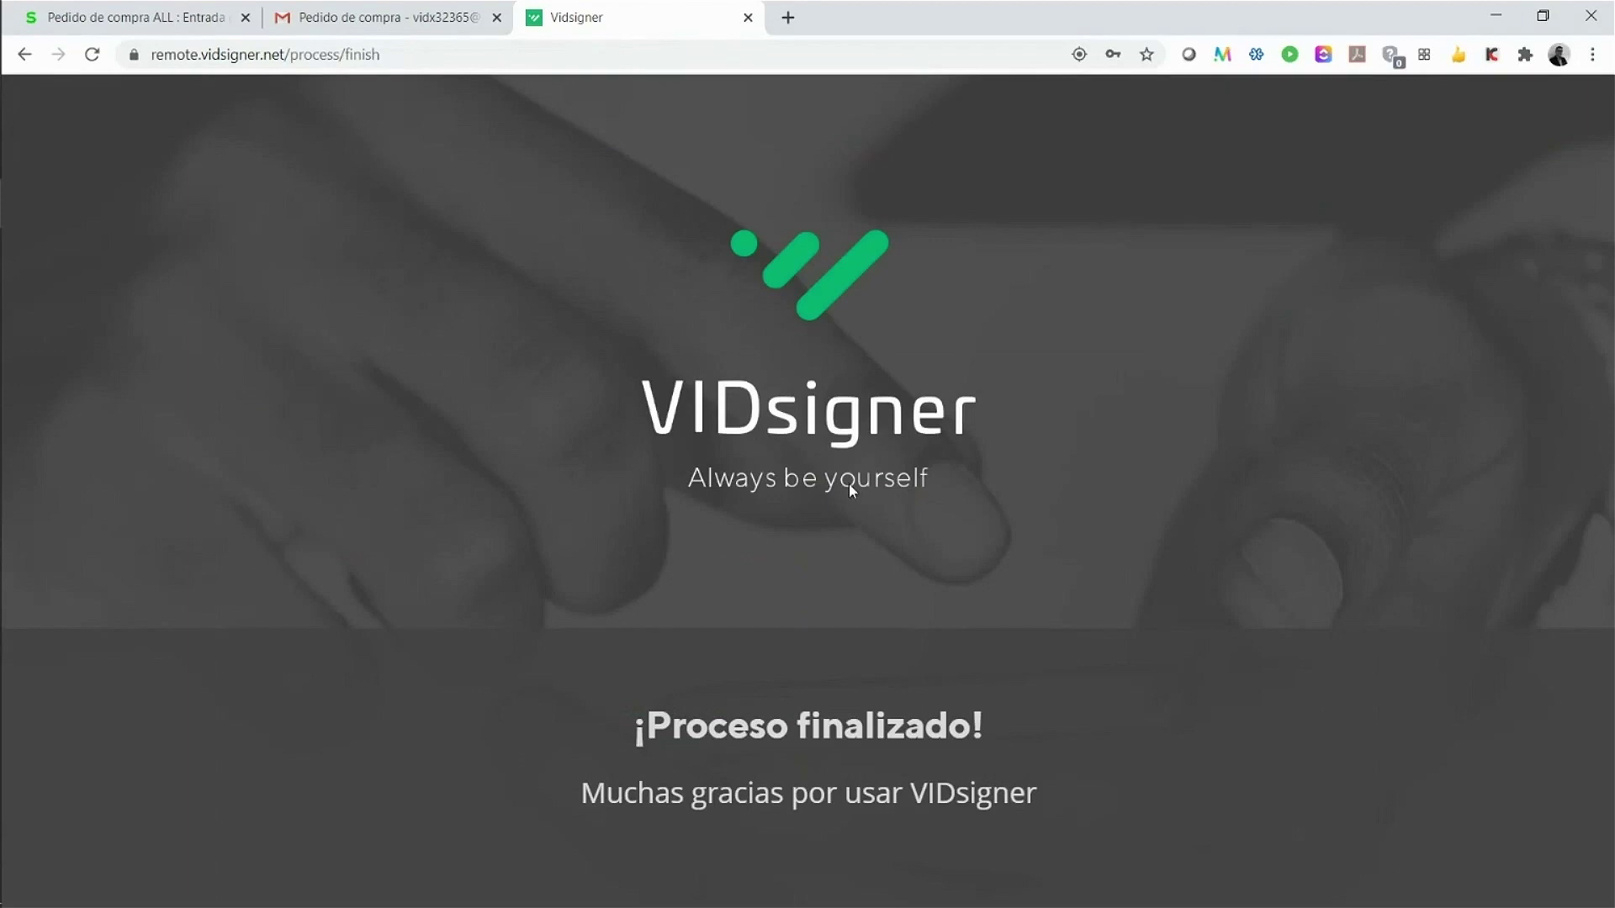
Step: Refresh the purchase order in Sage X3 and open its attached VID_50 PDF
left_click(162, 26)
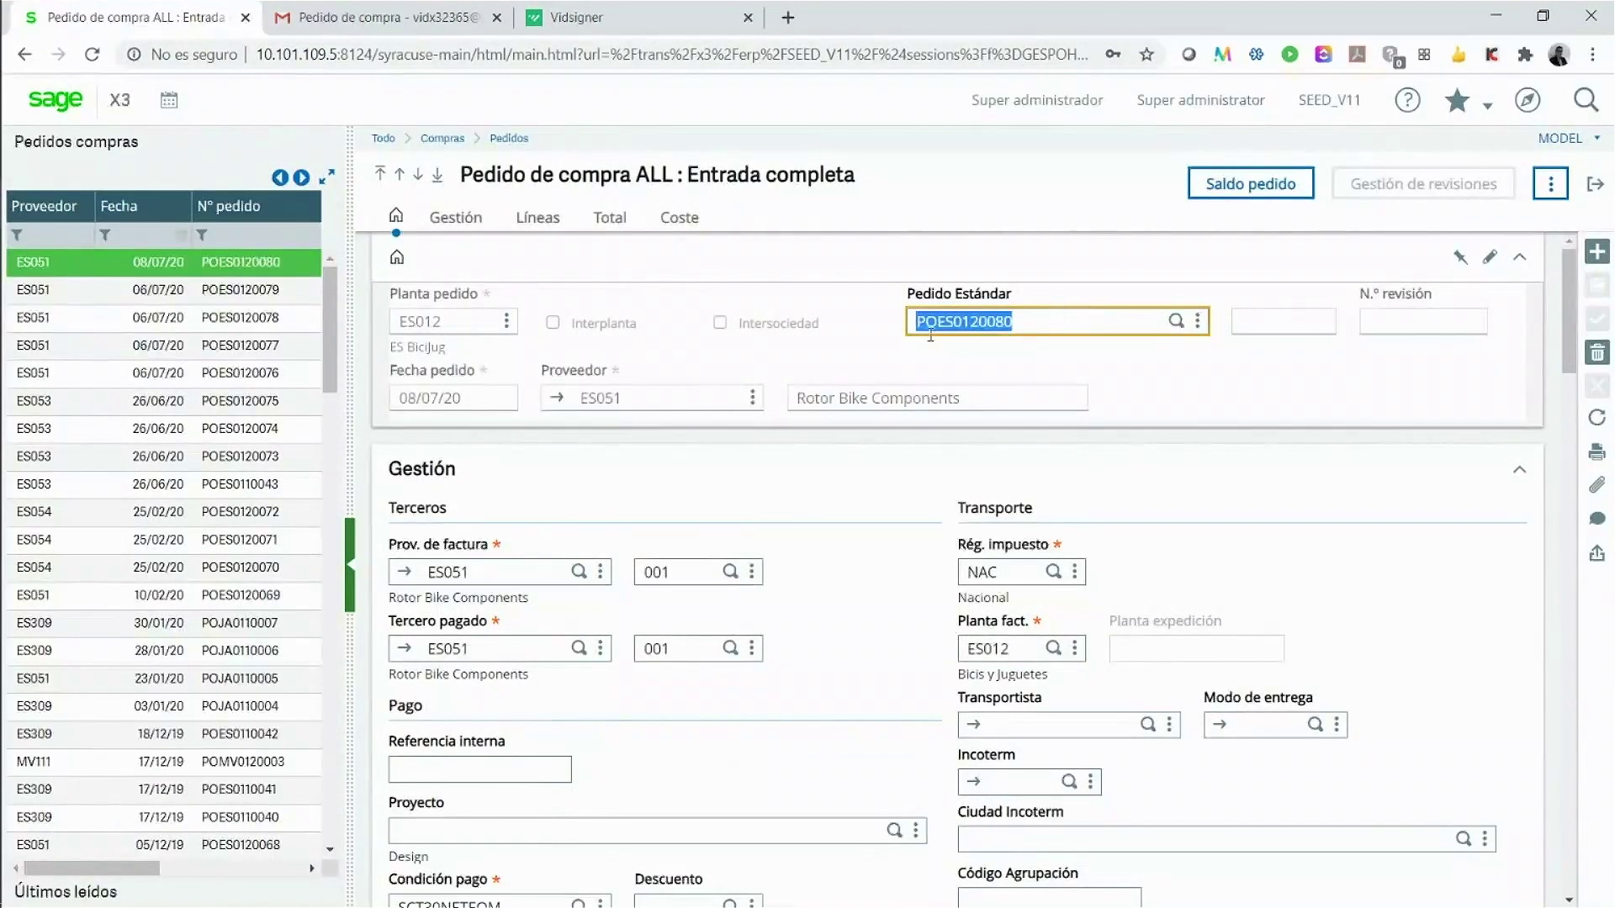
left_click(1597, 418)
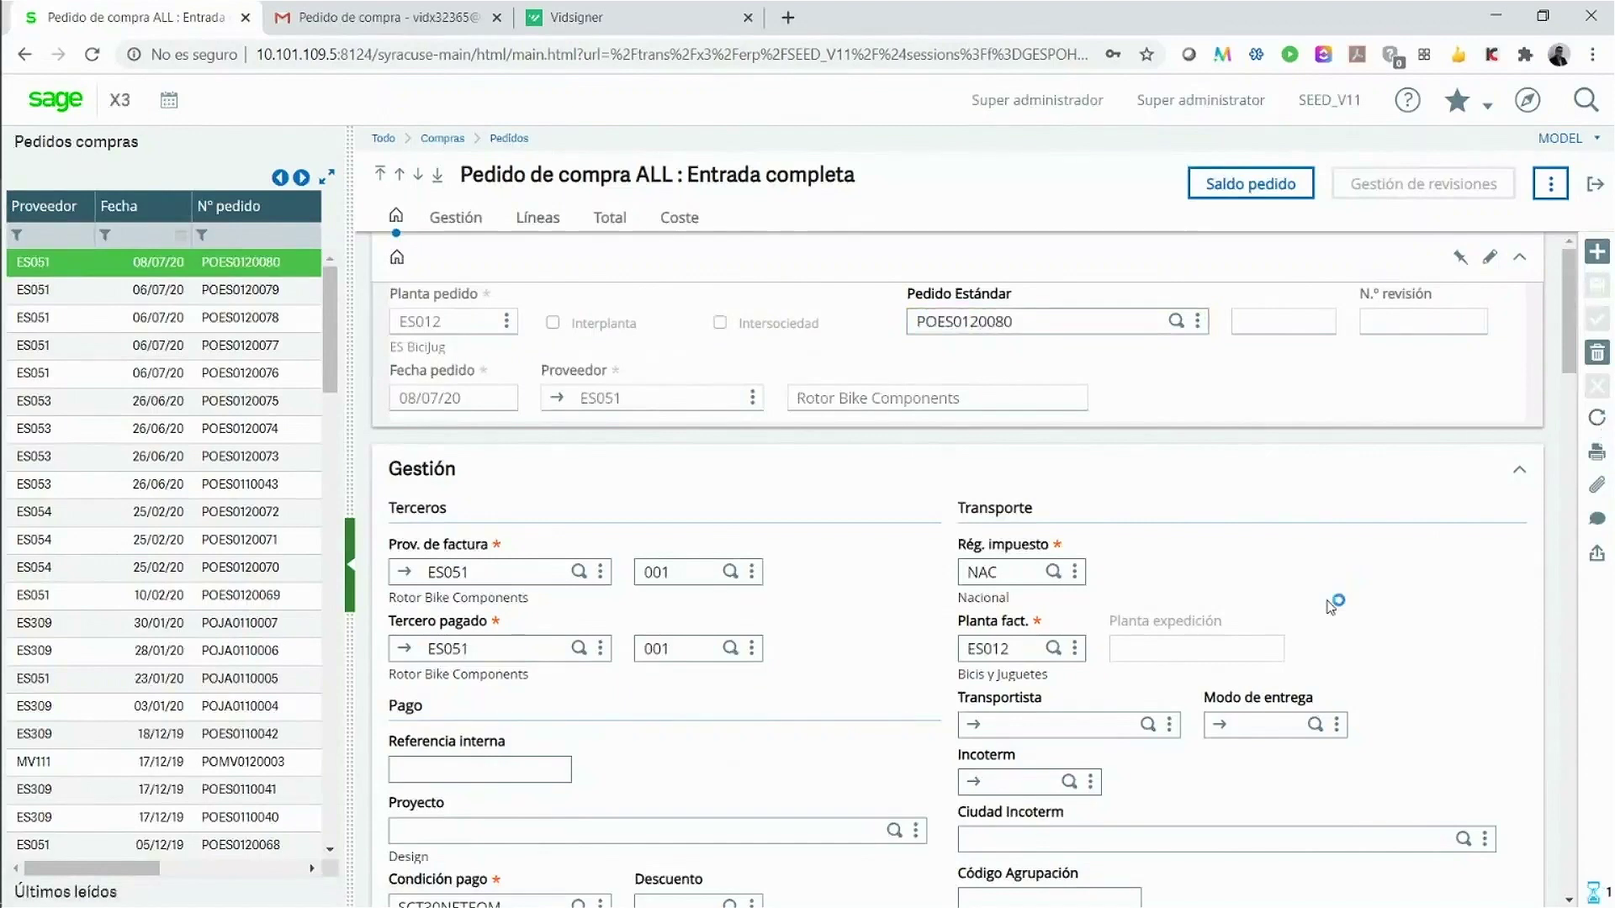
left_click(1599, 496)
left_click(278, 379)
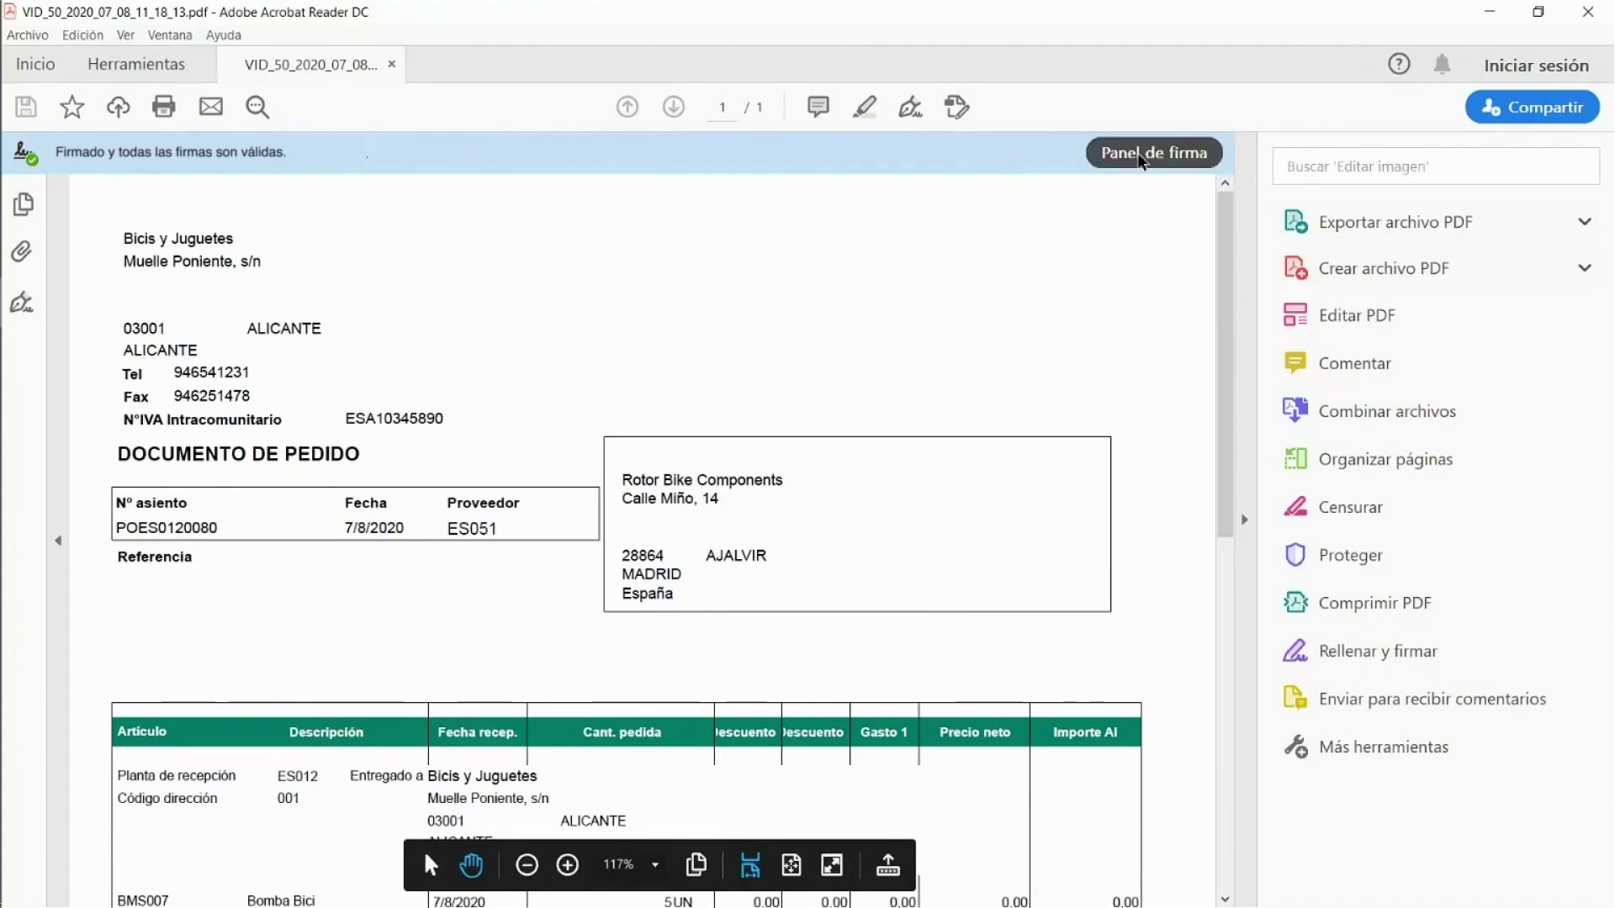
Step: Check both signatures are valid in the PDF's signature panel, then close the attachments and reopen the menu
left_click(1140, 157)
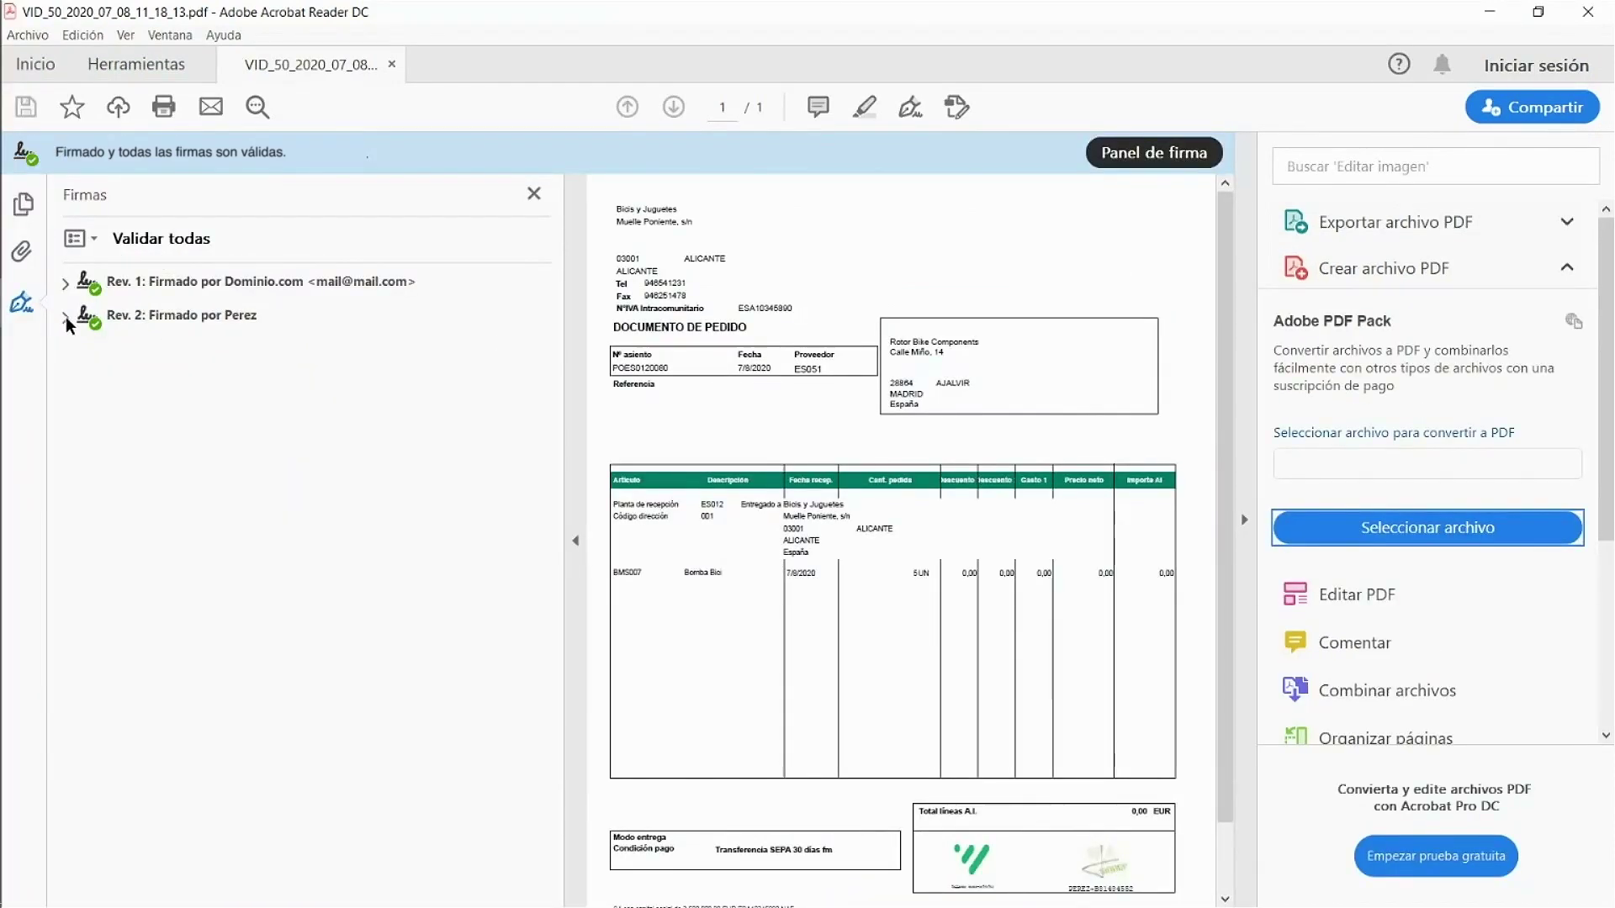
left_click(181, 315)
scroll(1009, 740, "down", 1)
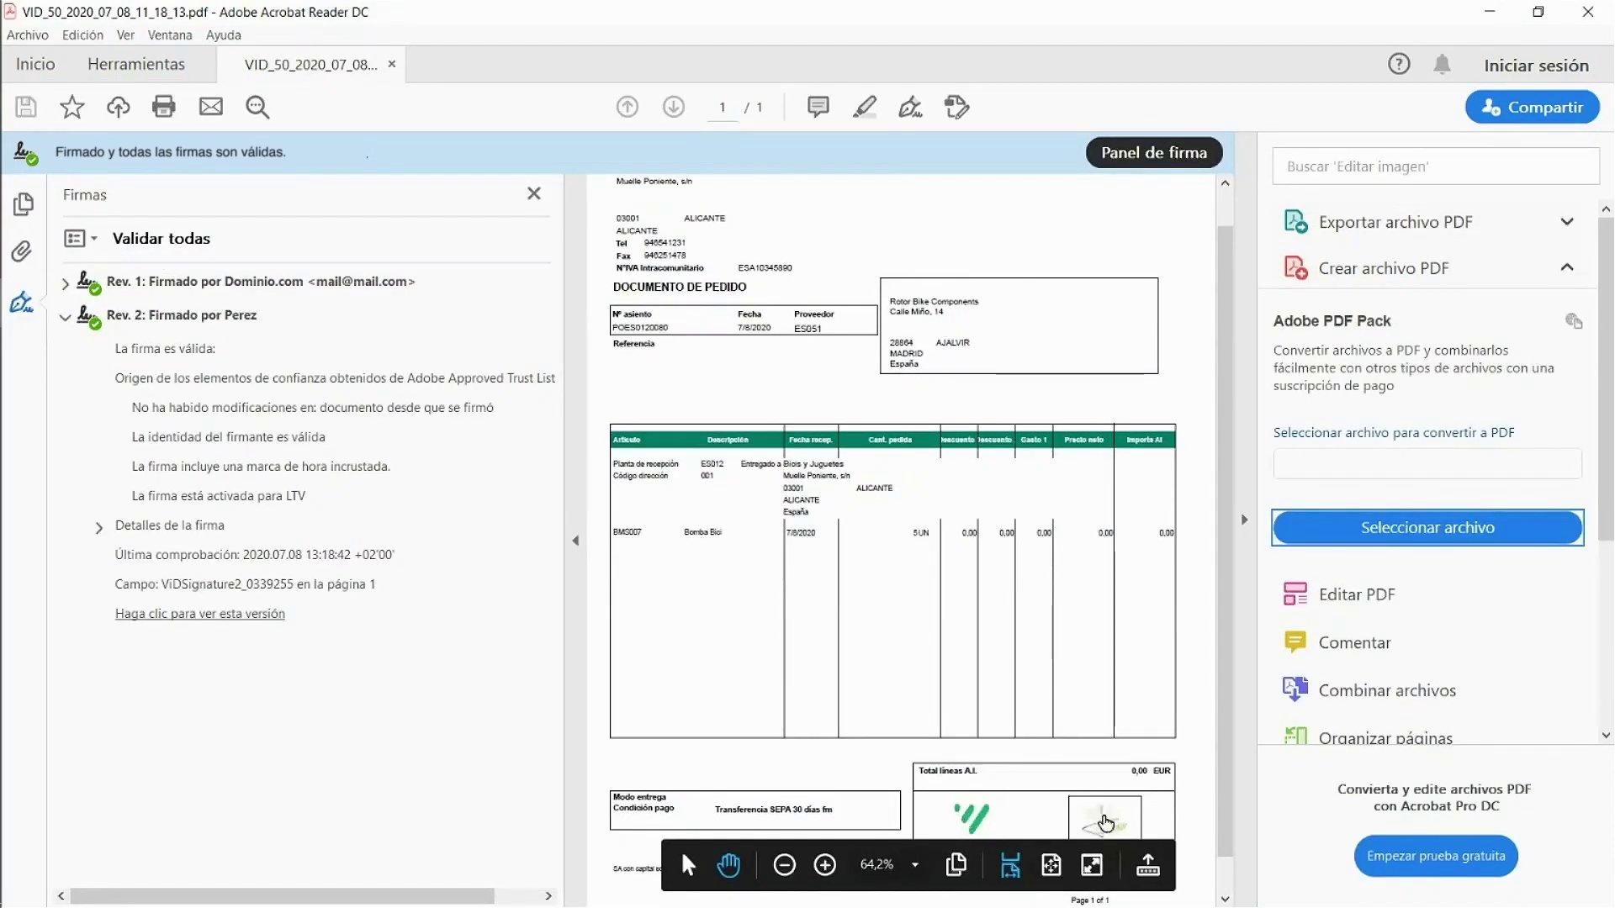
key("alt+Tab")
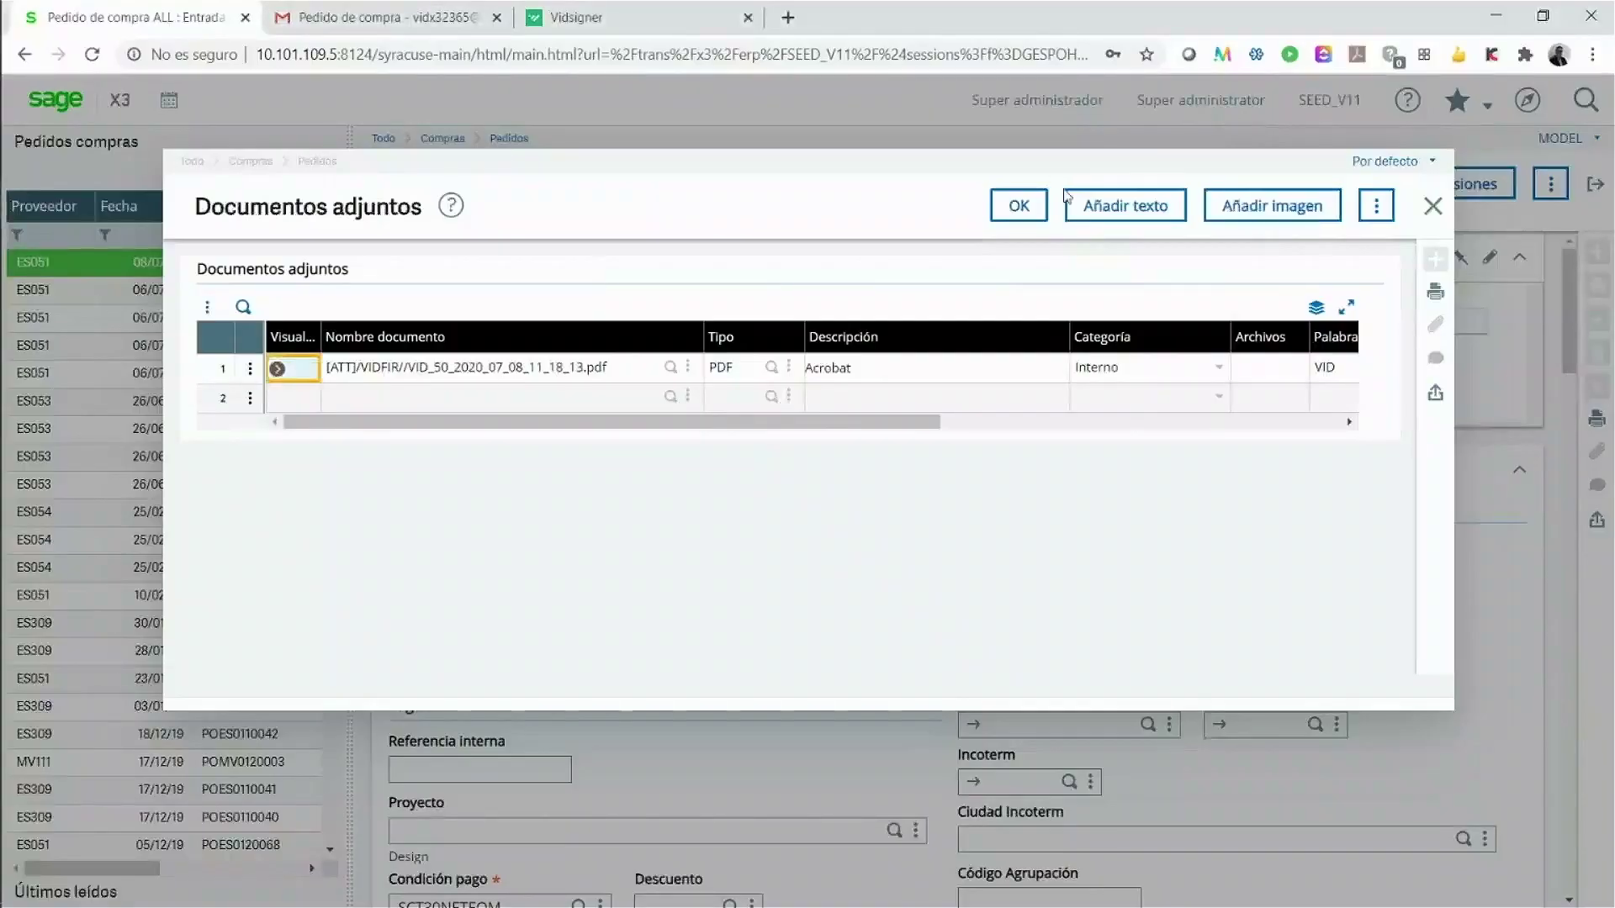
left_click(1019, 205)
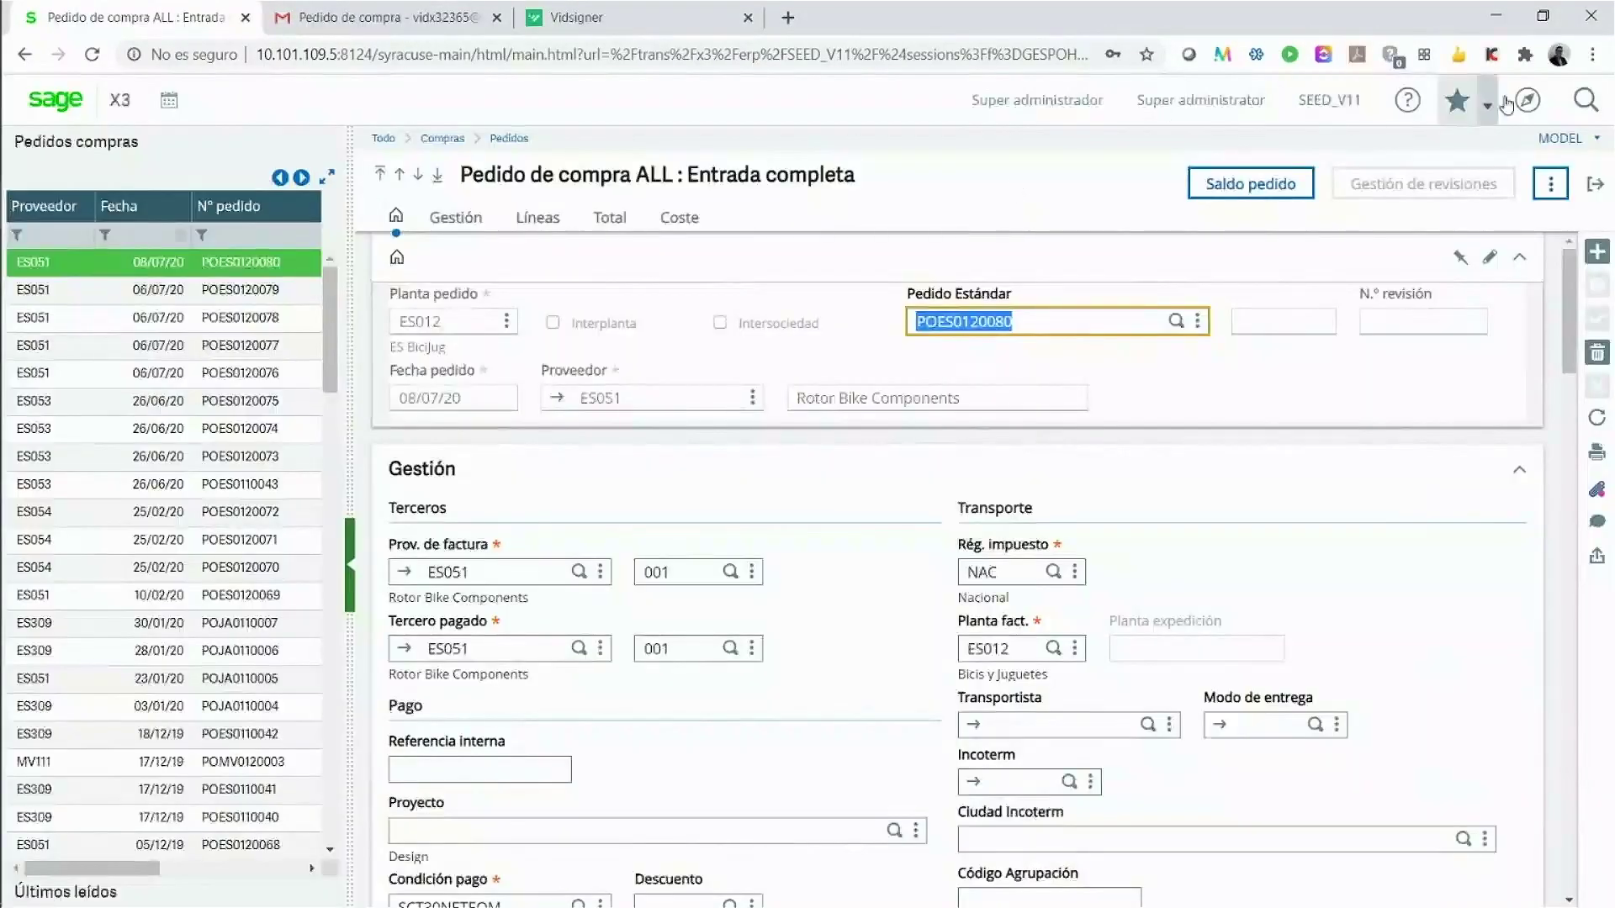
left_click(1528, 100)
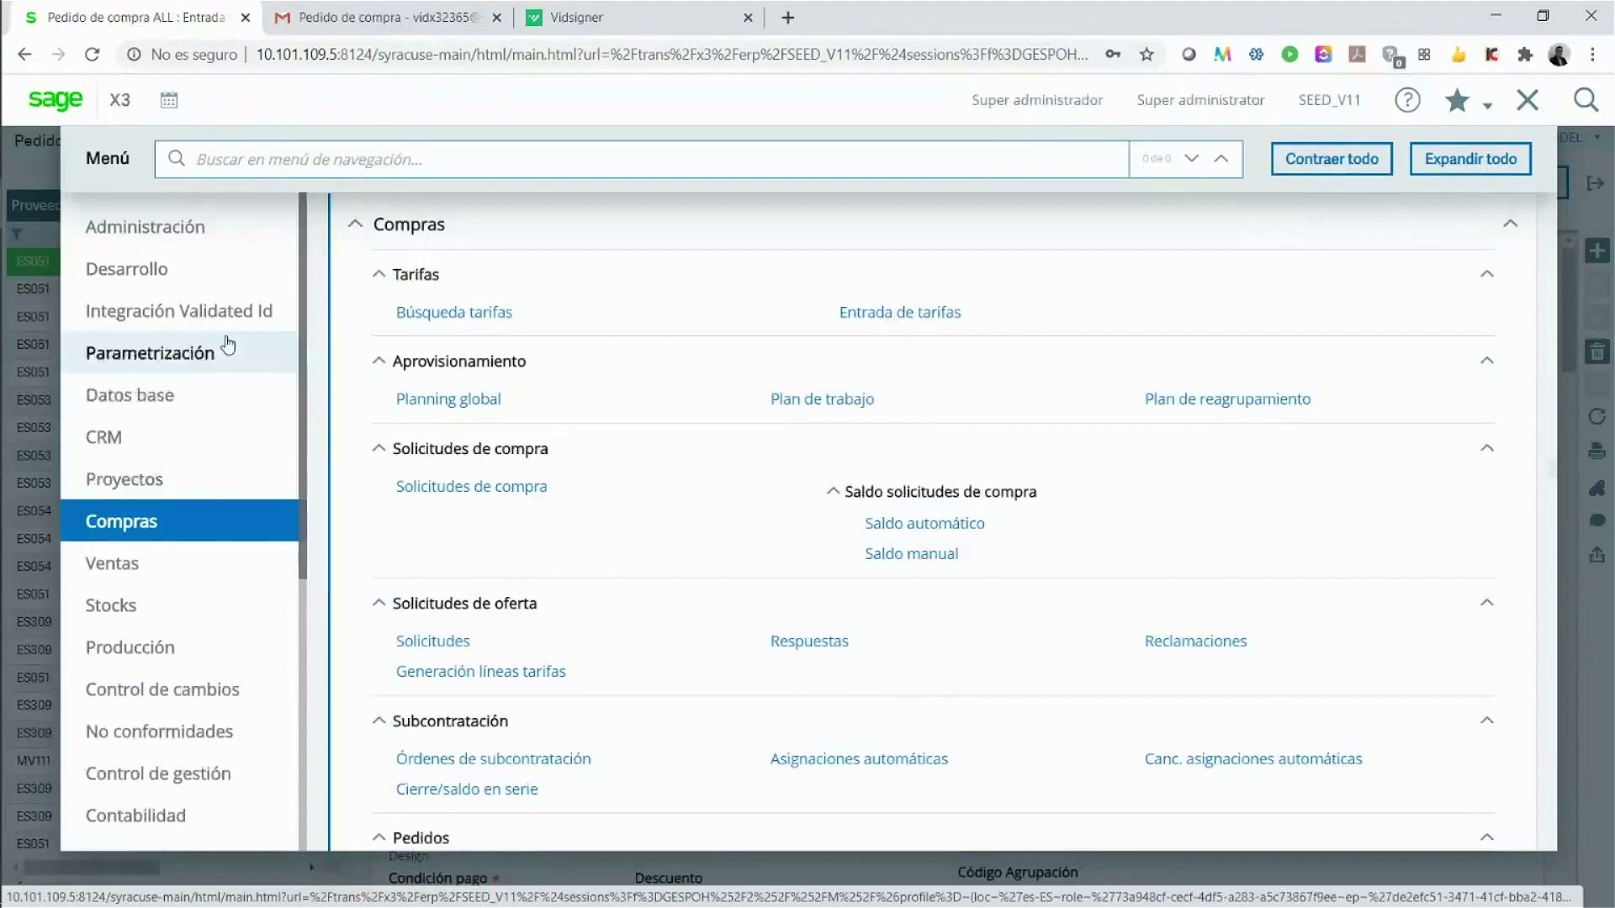
Step: Open Integración Validated Id > Setup to view the BONCDE2 signature configuration
left_click(205, 317)
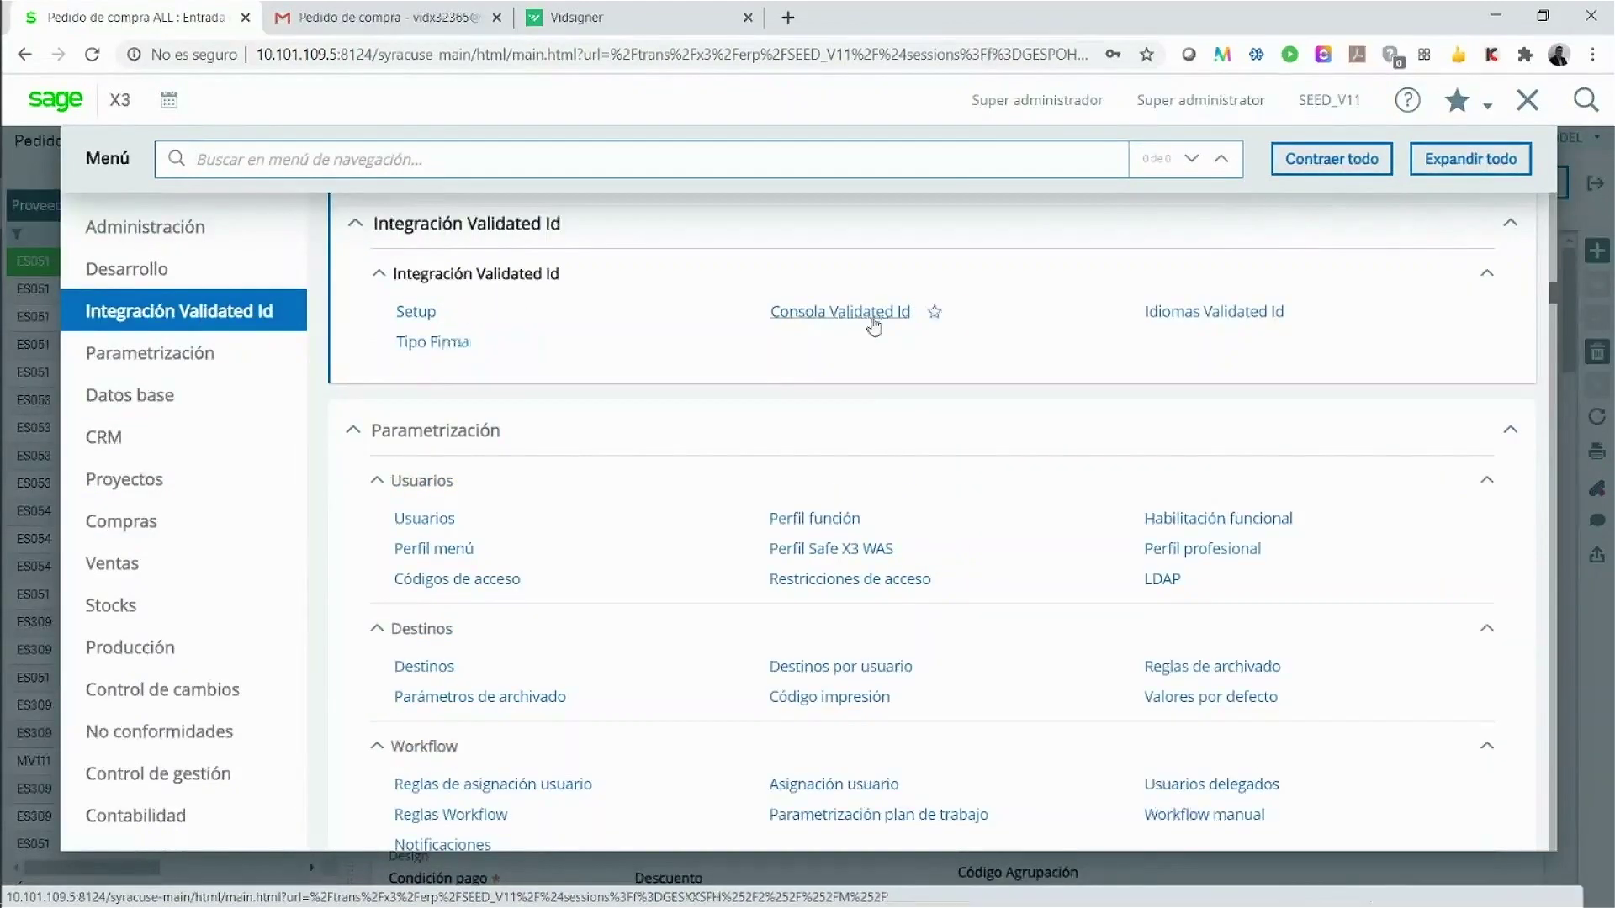
left_click(417, 317)
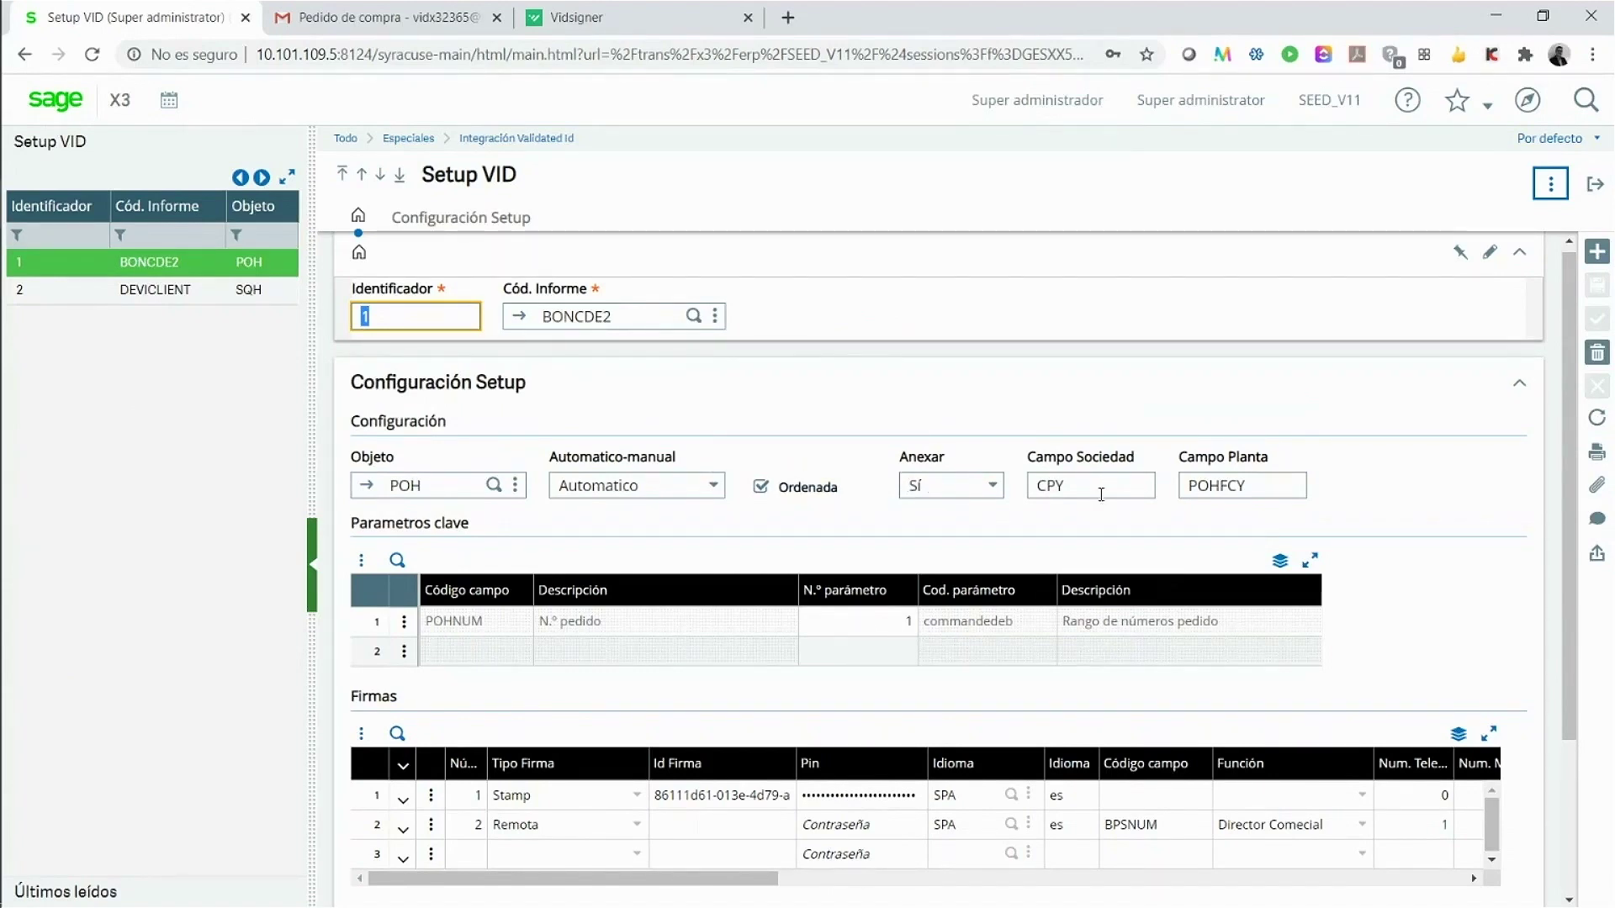
scroll(1101, 495, "down", 1)
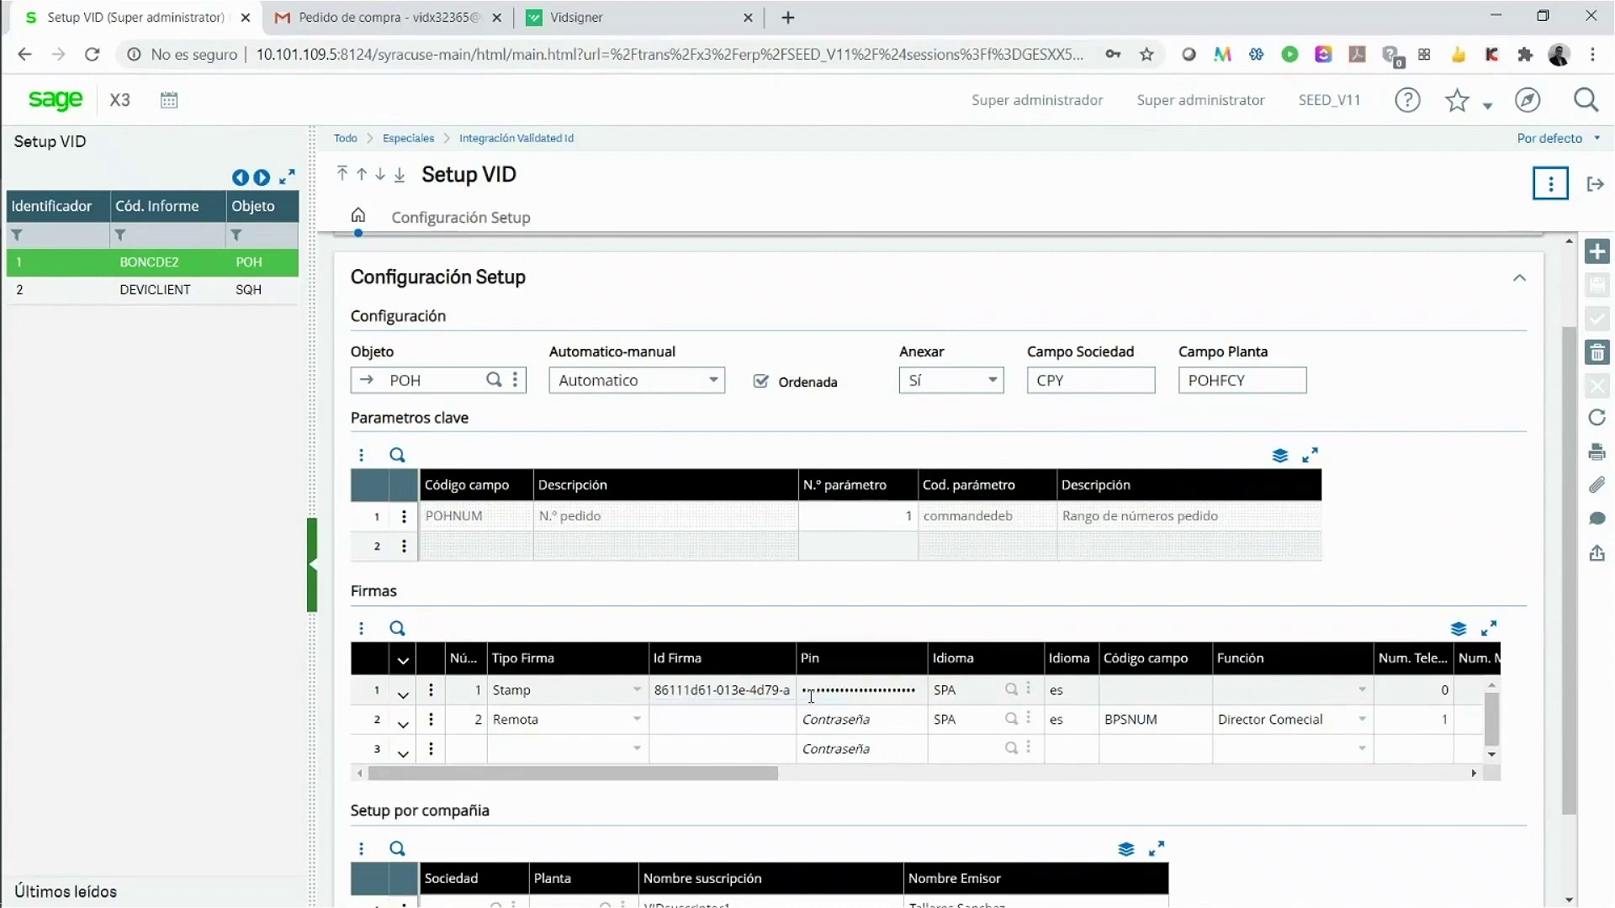
left_click_drag(719, 778, 816, 778)
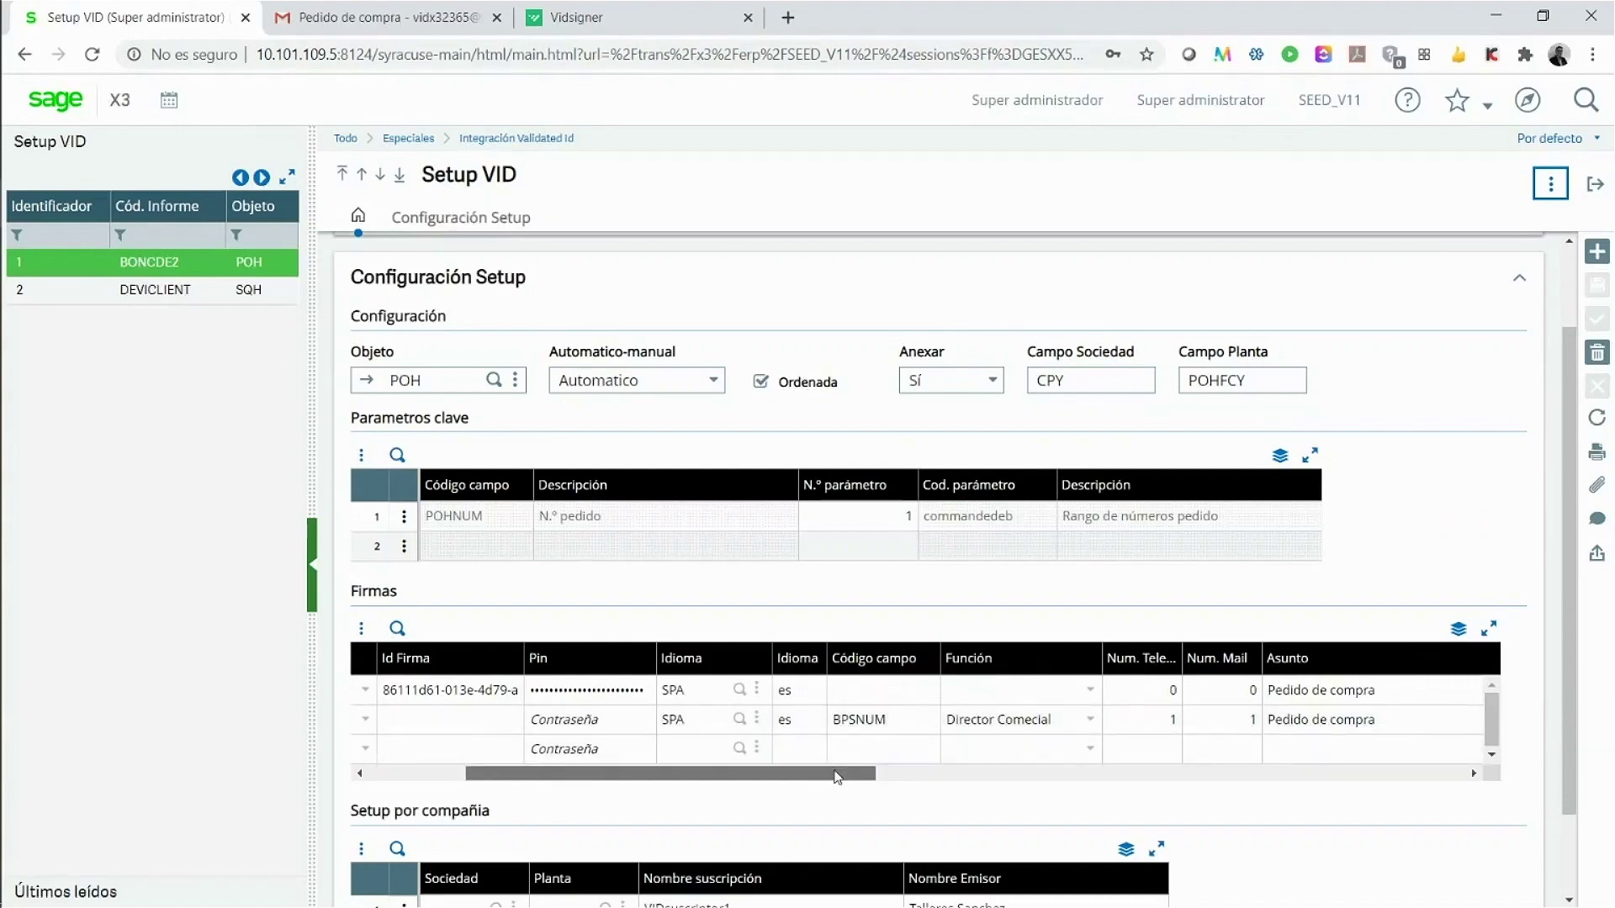
left_click_drag(839, 774, 1069, 775)
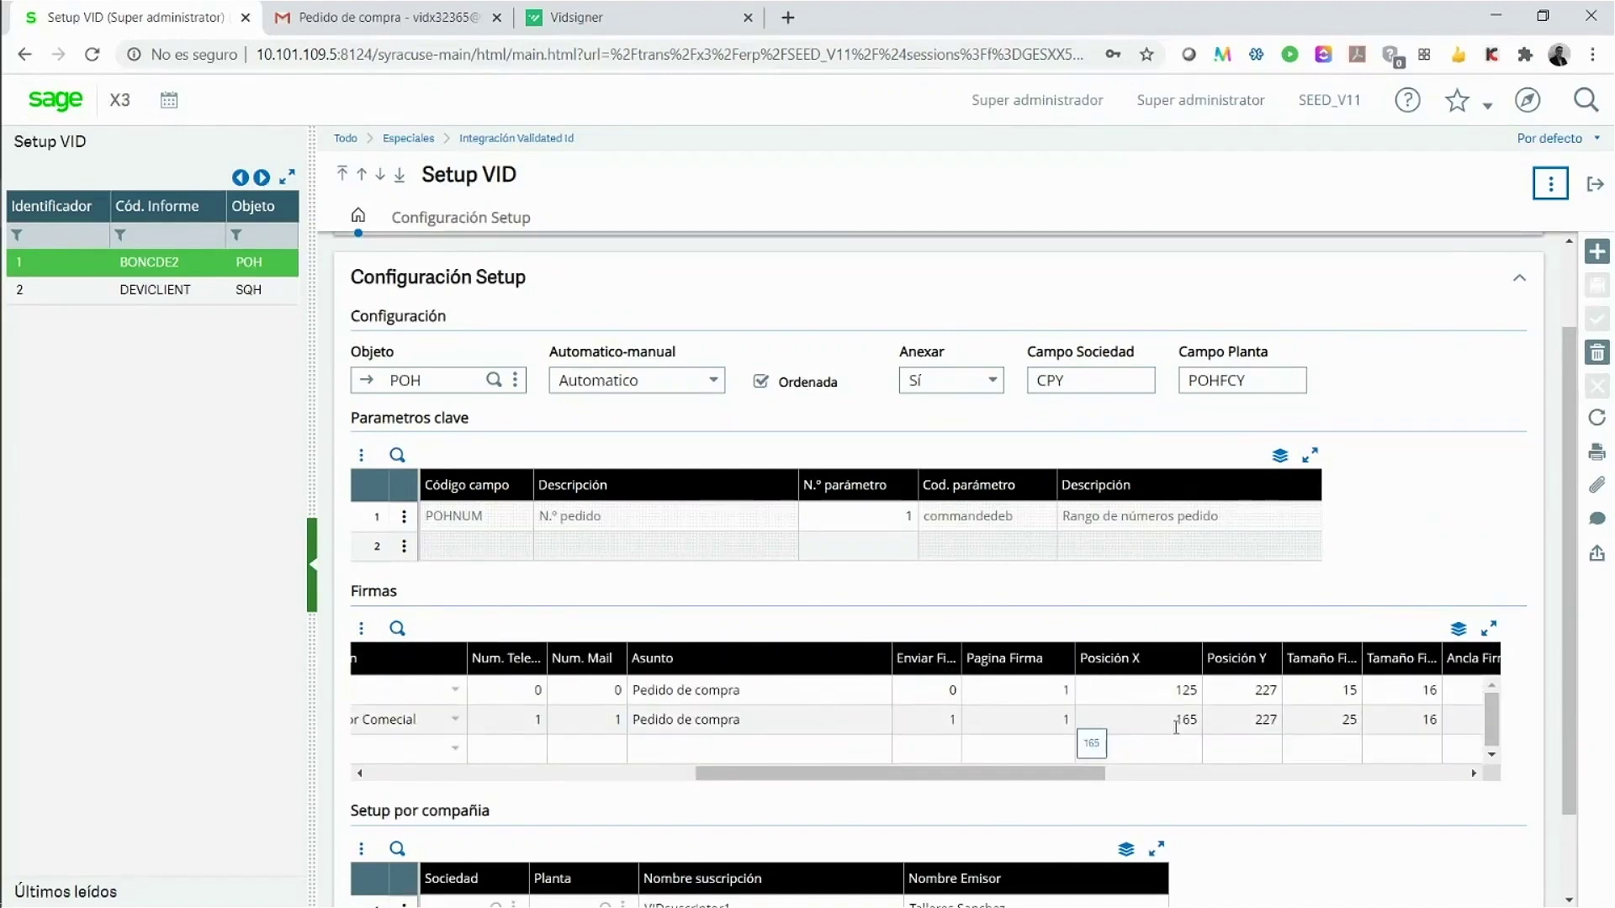
scroll(1262, 724, "right", 3)
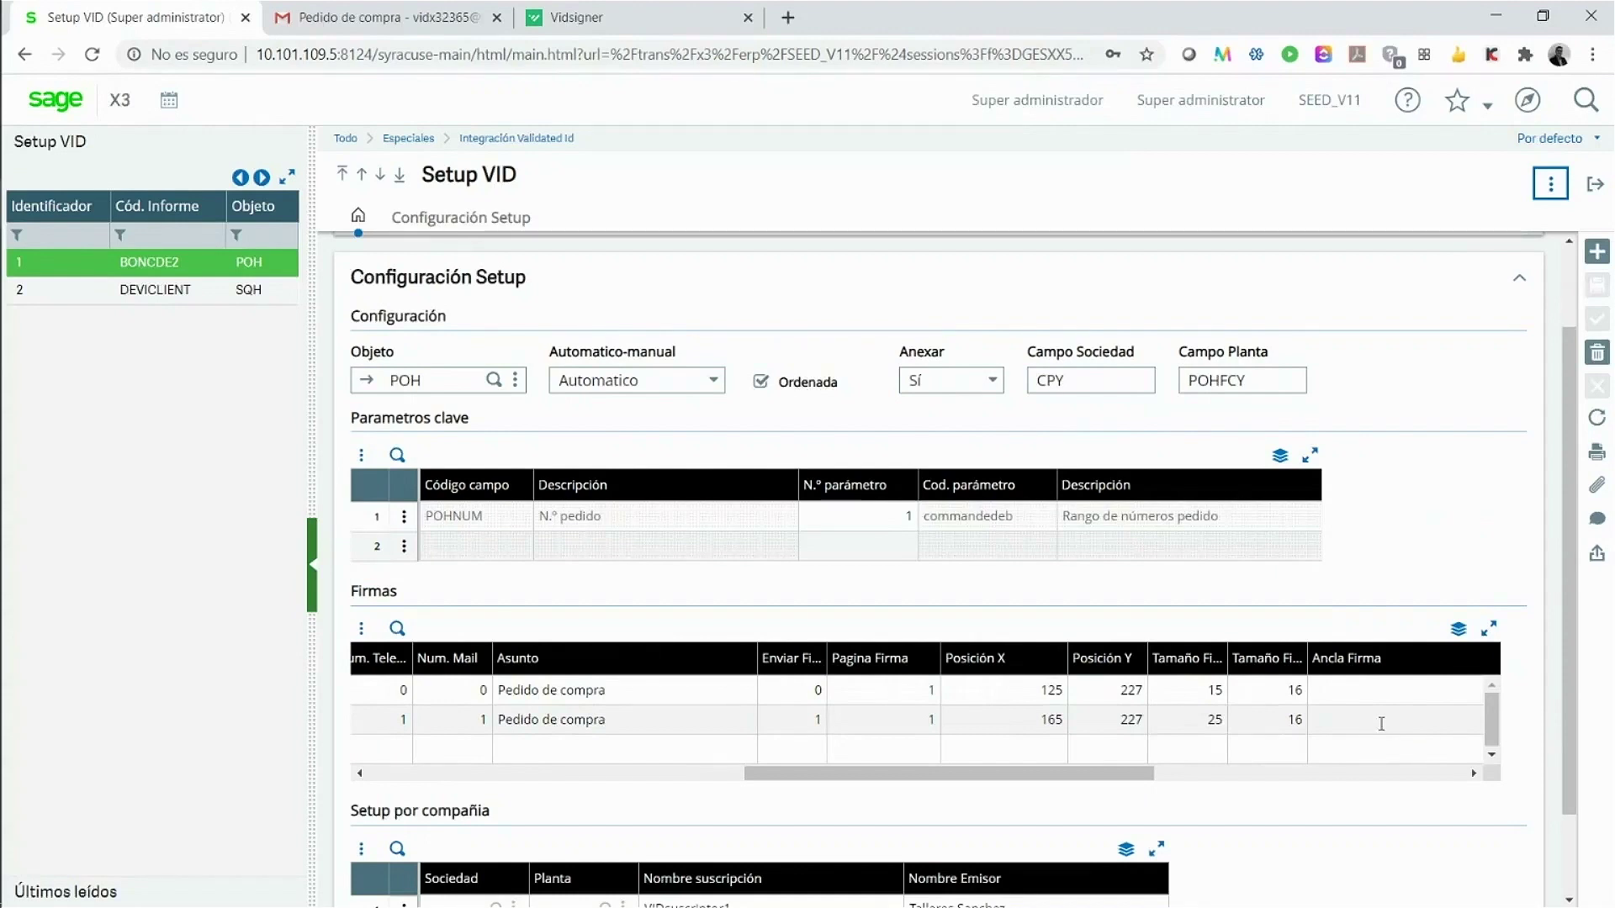
left_click_drag(1103, 774, 1452, 794)
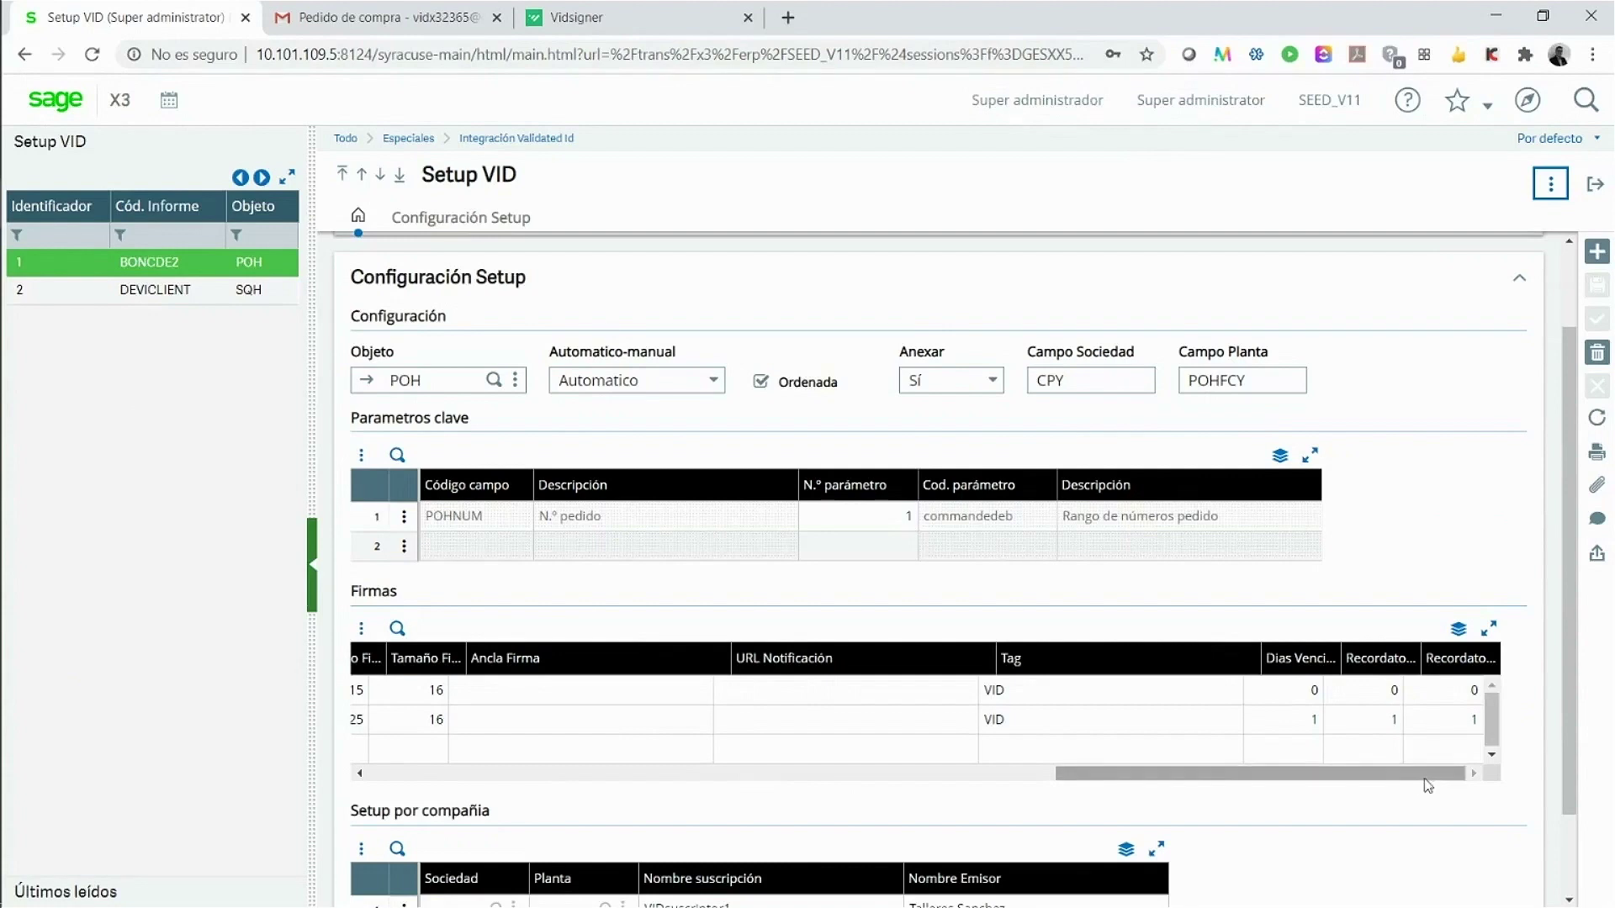
left_click_drag(1400, 781, 552, 786)
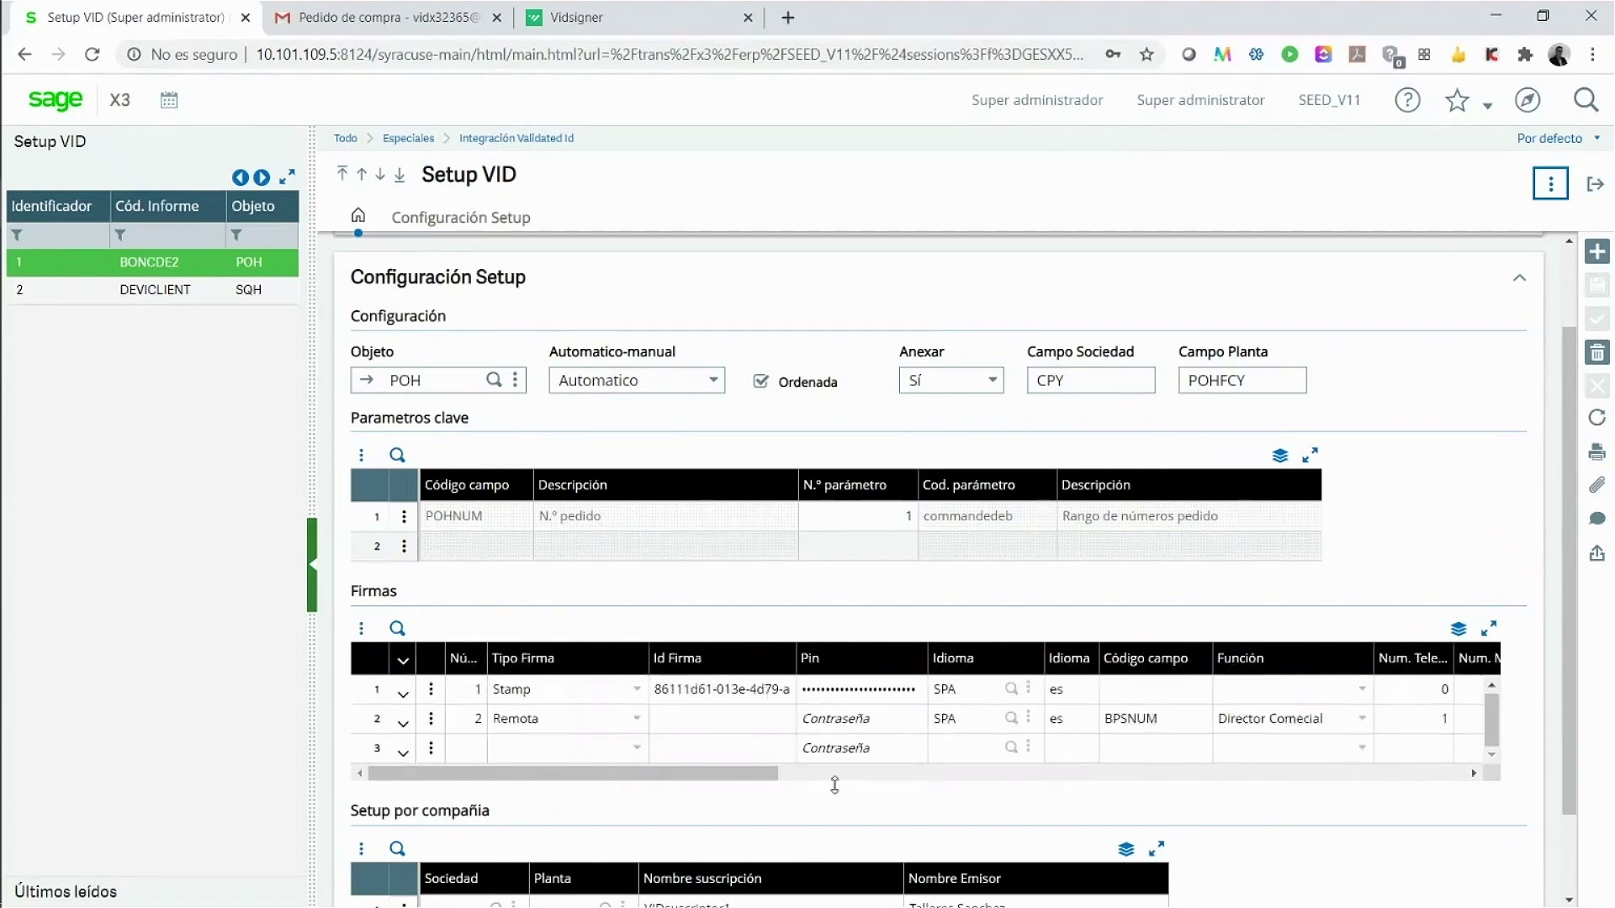
scroll(888, 785, "down", 2)
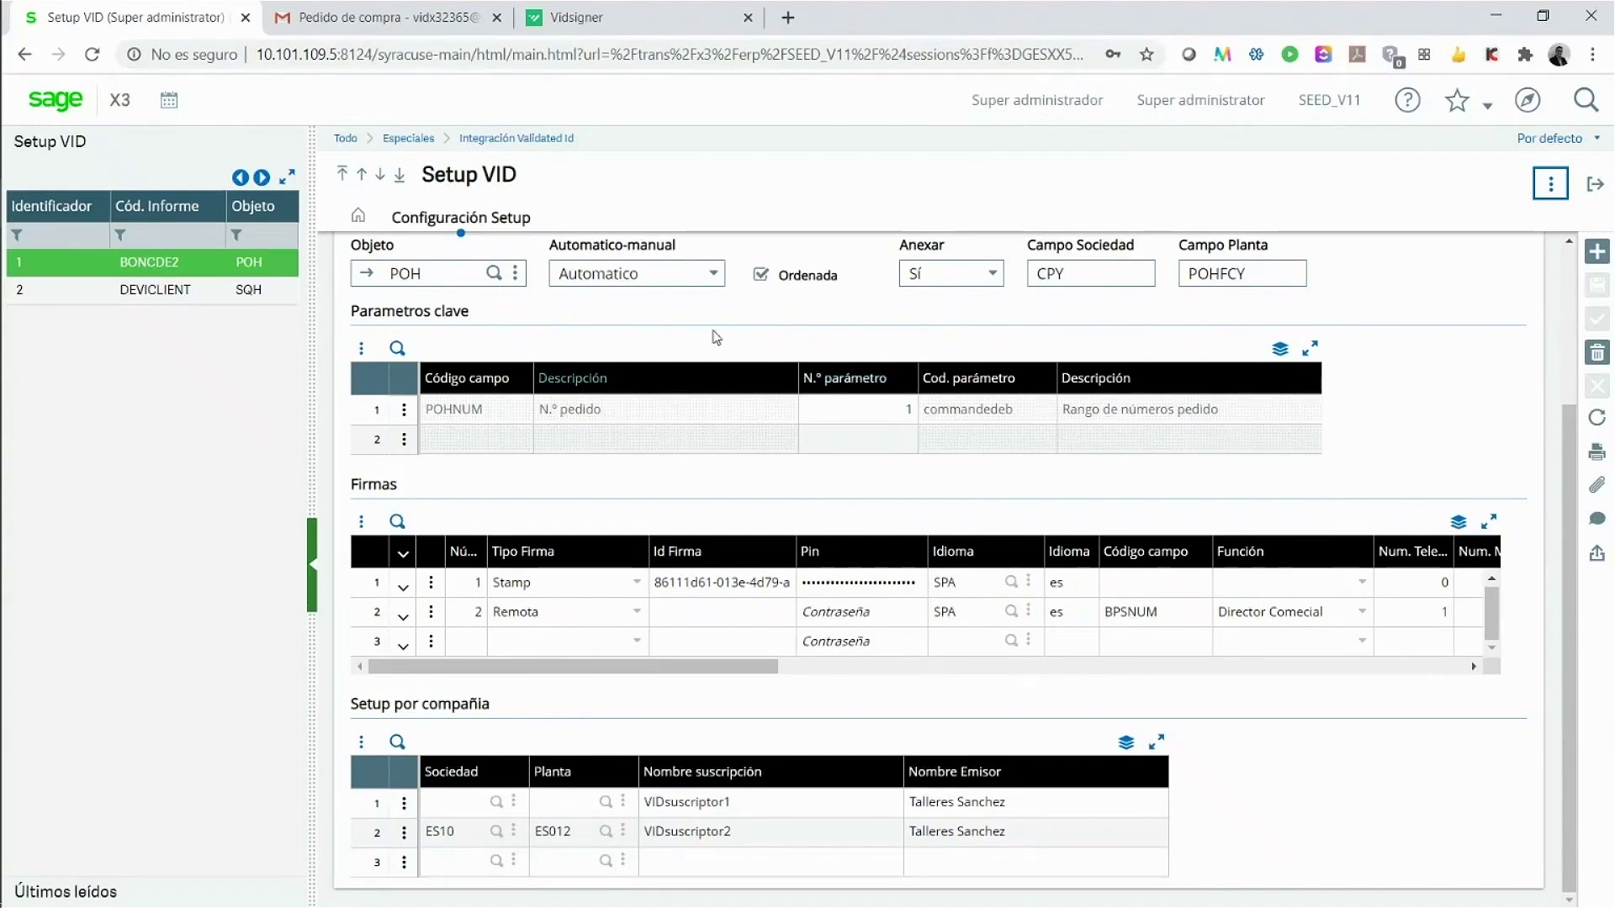
scroll(562, 240, "up", 3)
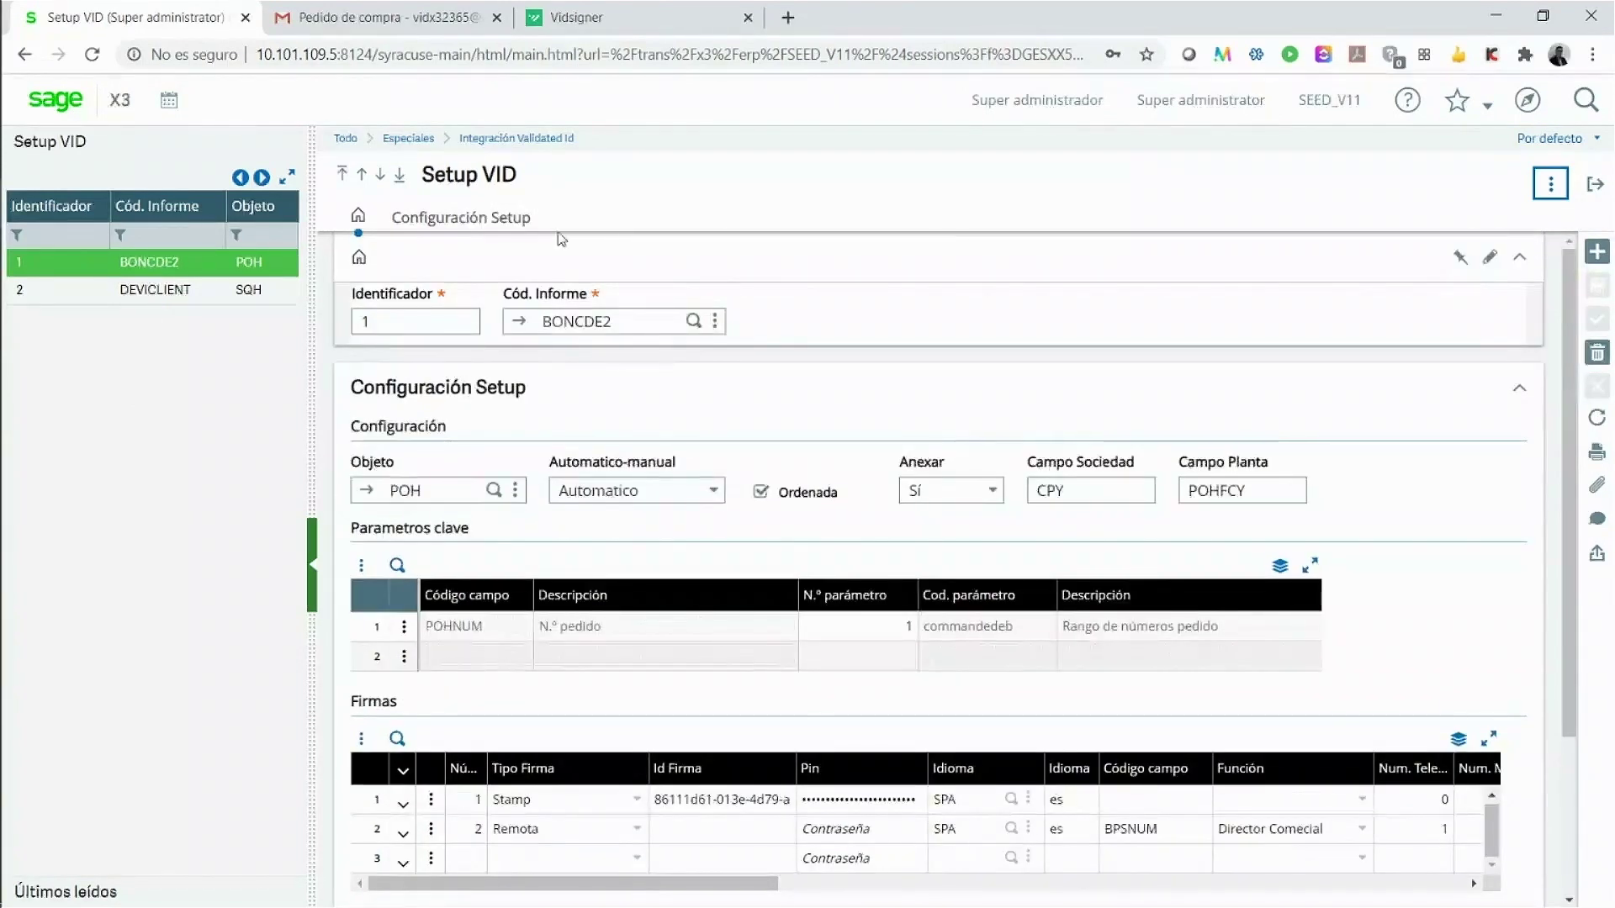
Step: Open Consola Validated Id from the menu and create a new (Nuevo) request record
left_click(1528, 101)
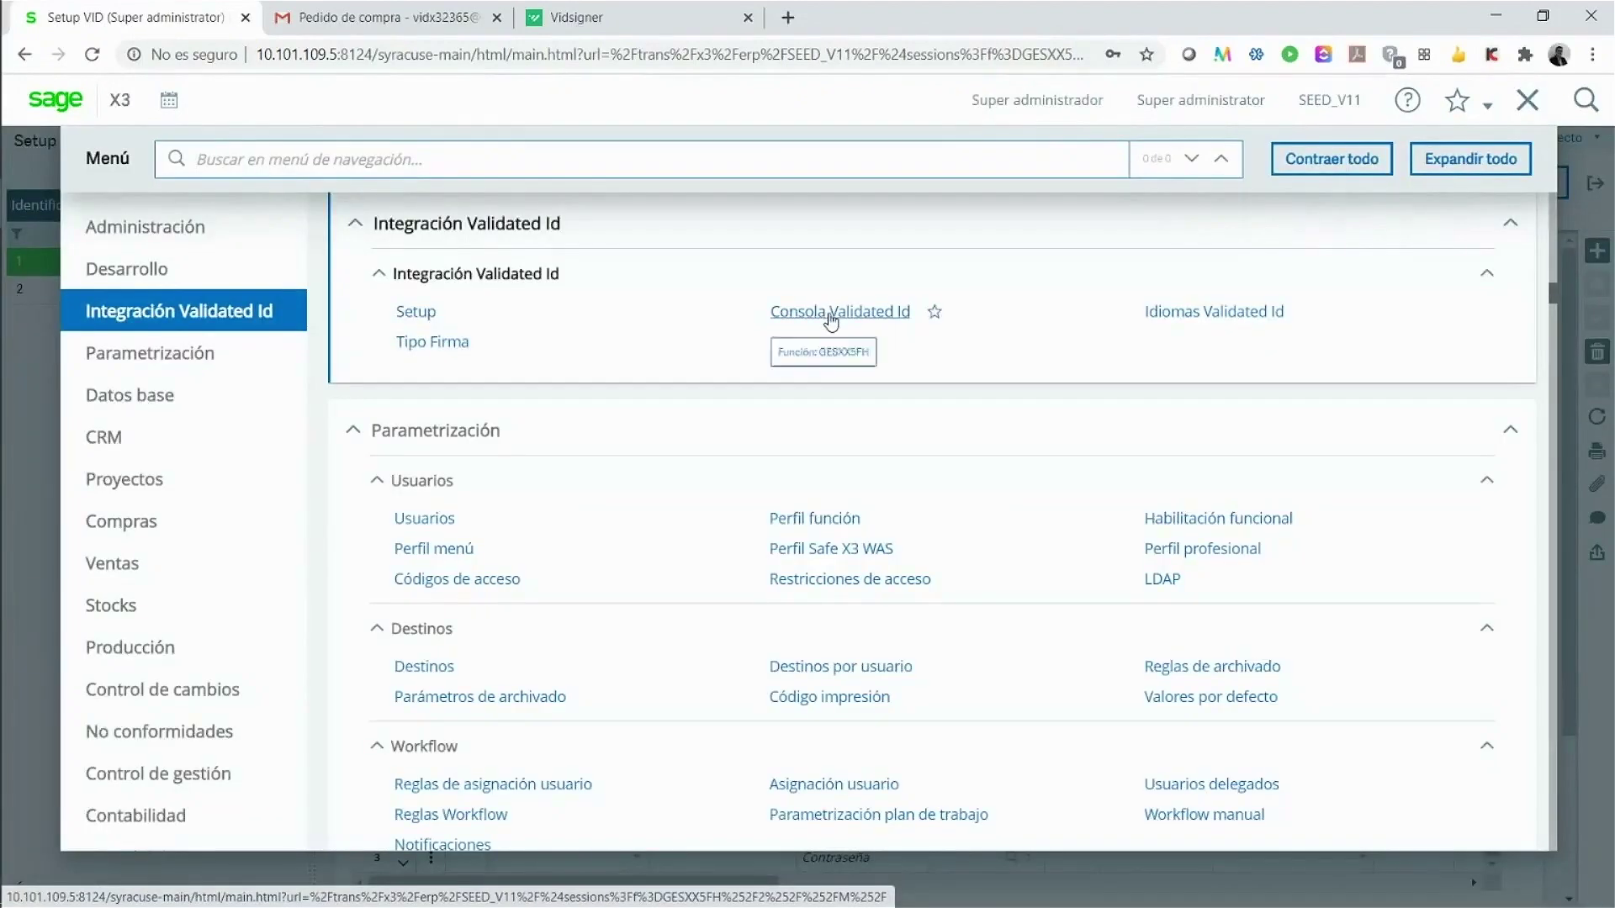
left_click(831, 307)
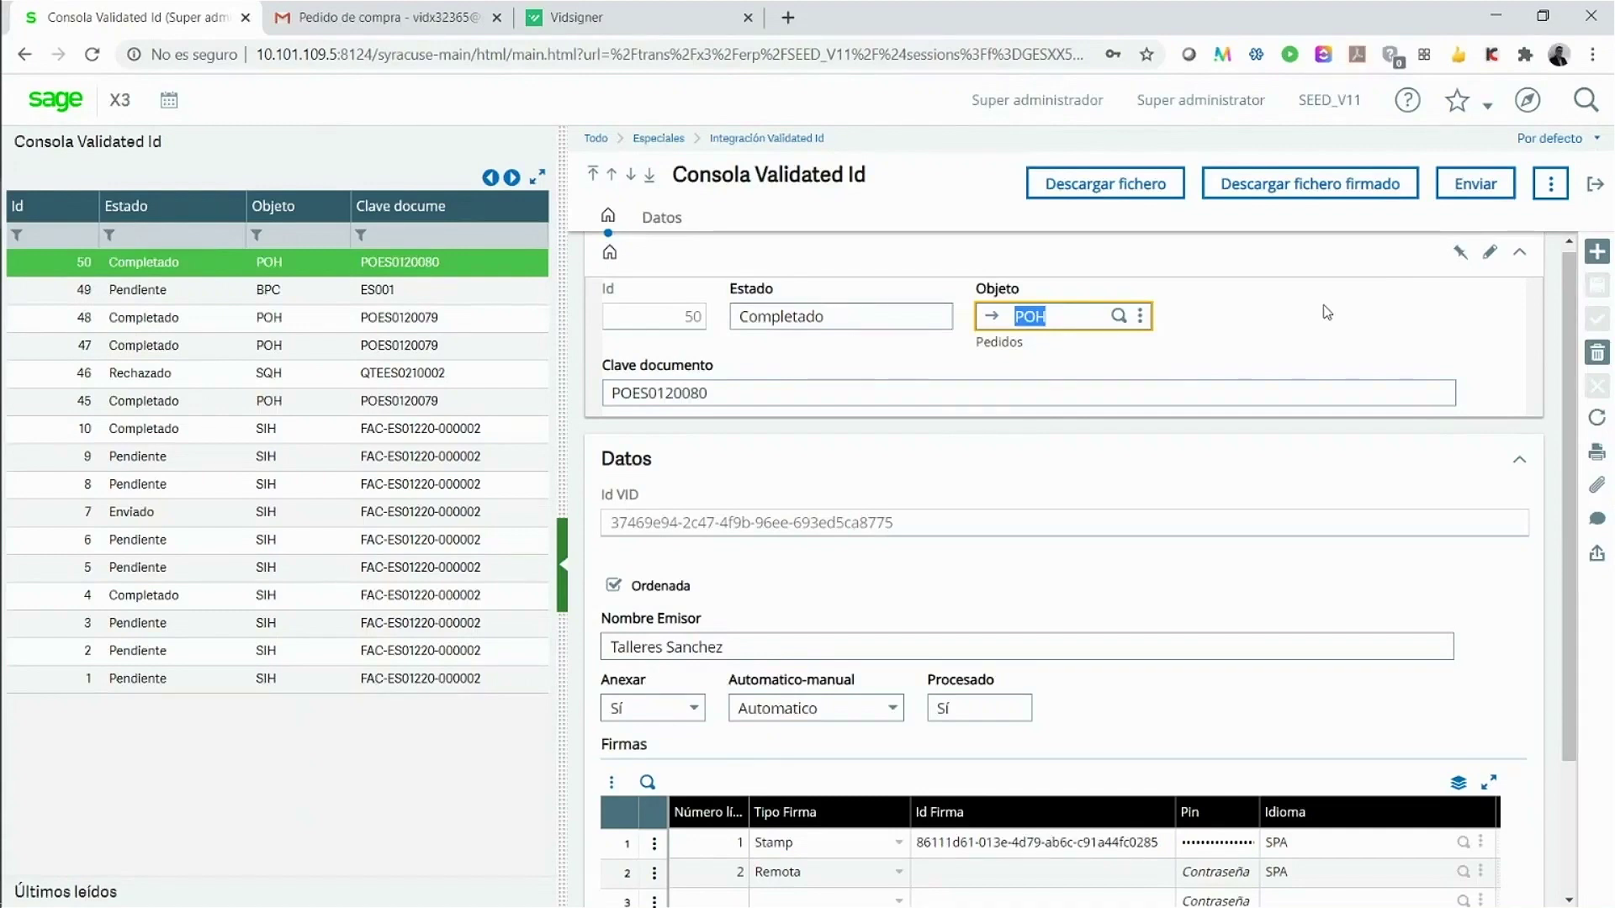
left_click(1595, 251)
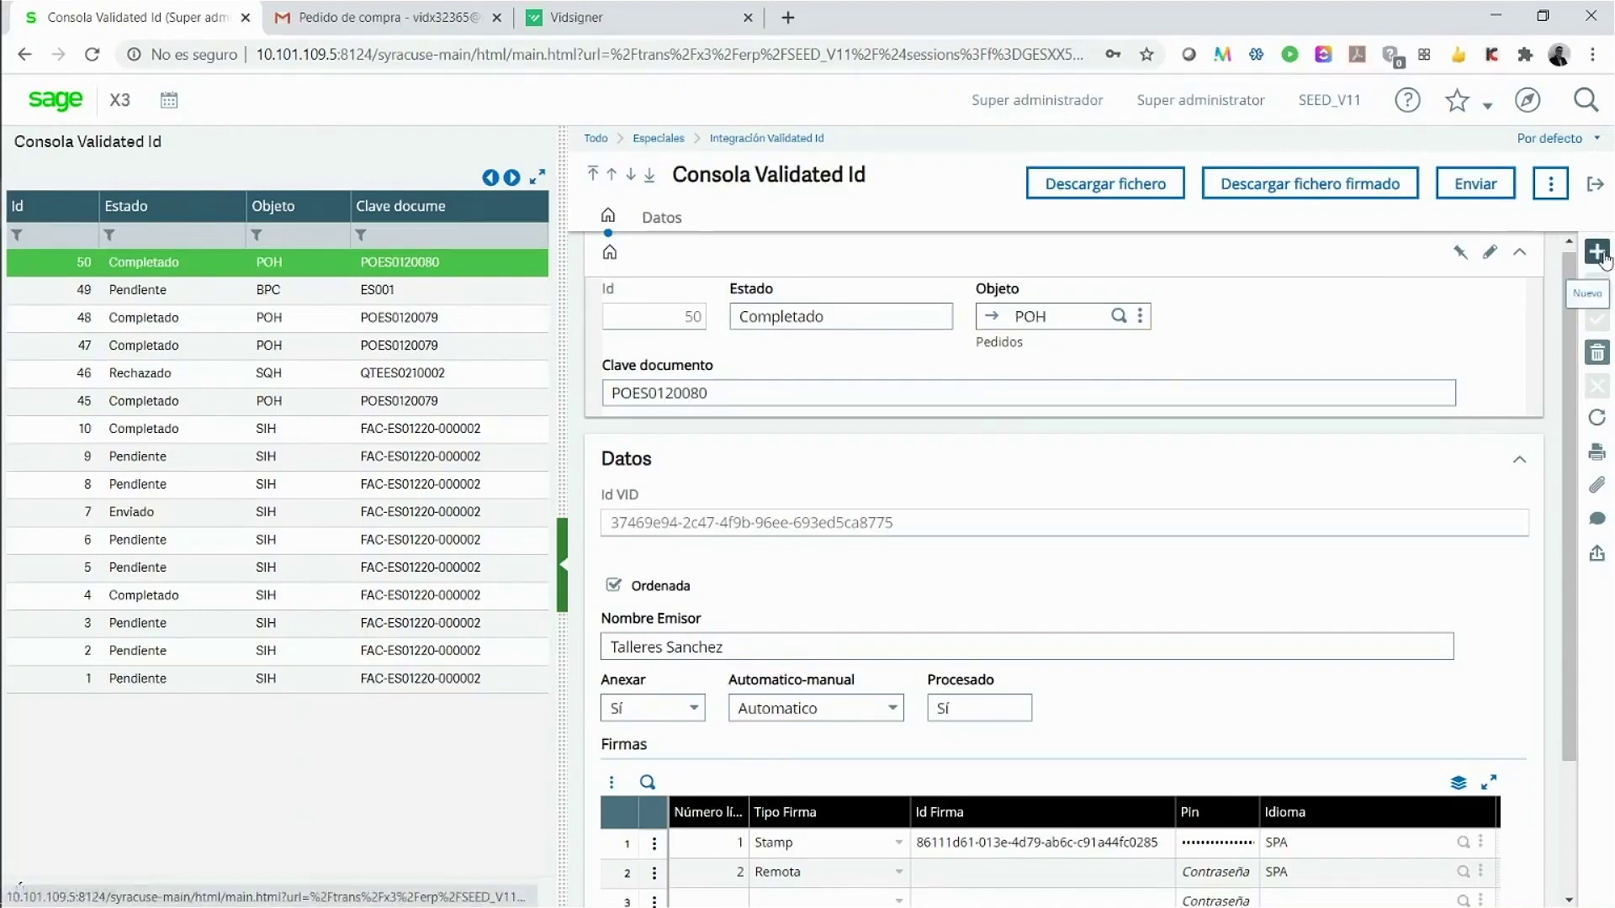
Step: Set the request's Objeto to BPC and Clave documento to ES001
type("BPC")
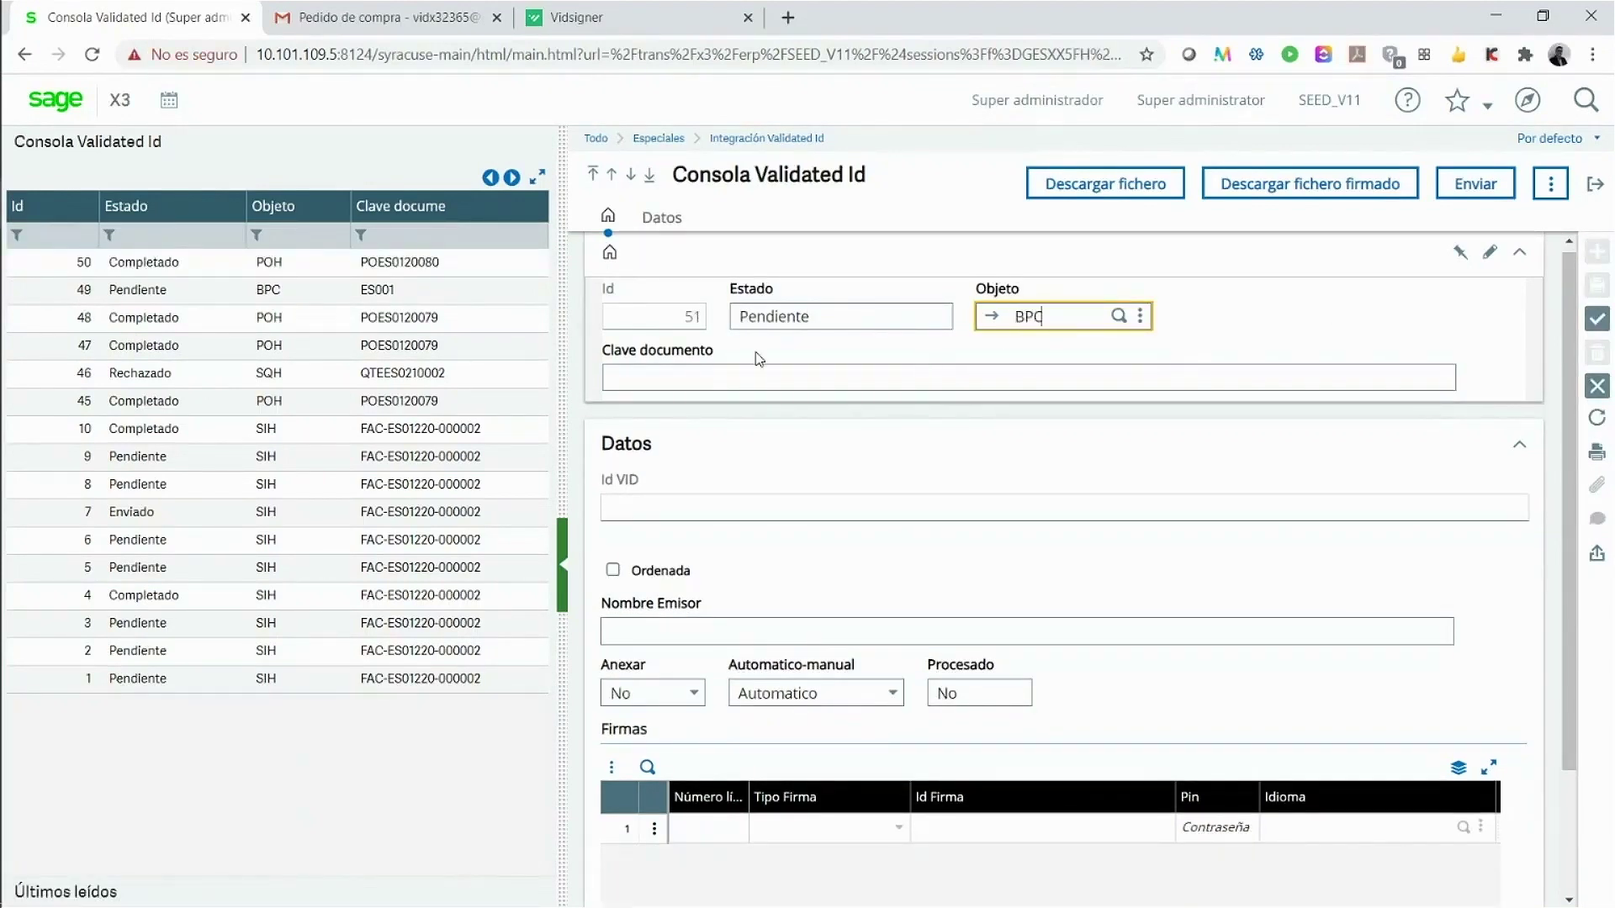
left_click(736, 377)
type("ES001")
key("Tab")
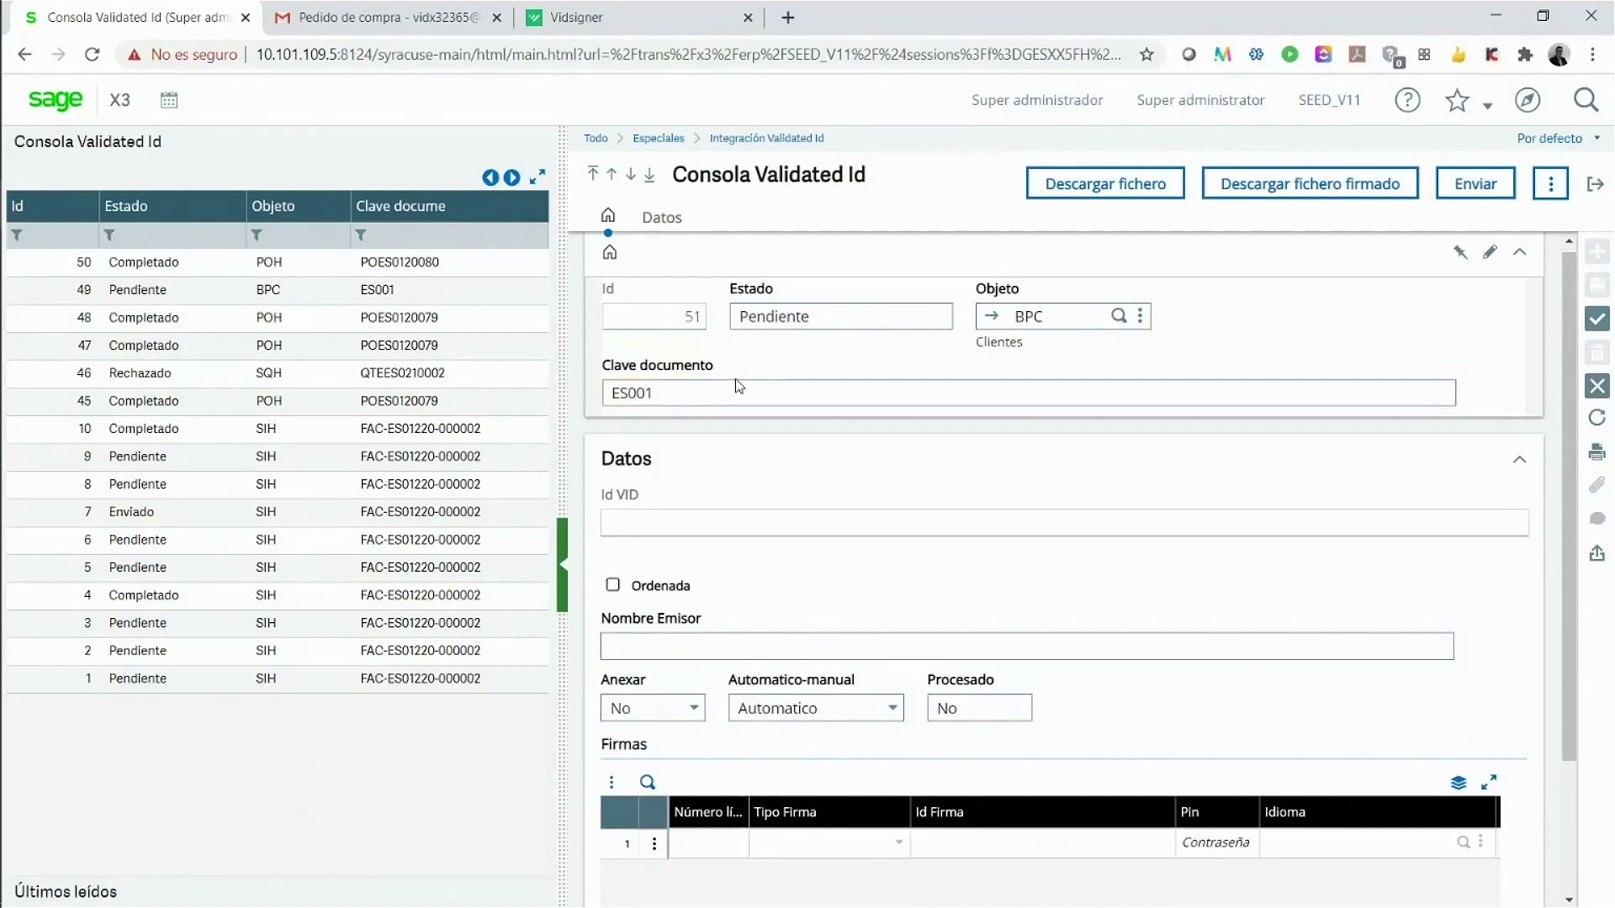
Step: Add a first Firmas signer row with signature type Remota and language SPA
scroll(778, 525, "down", 1)
scroll(778, 525, "down", 2)
left_click(835, 668)
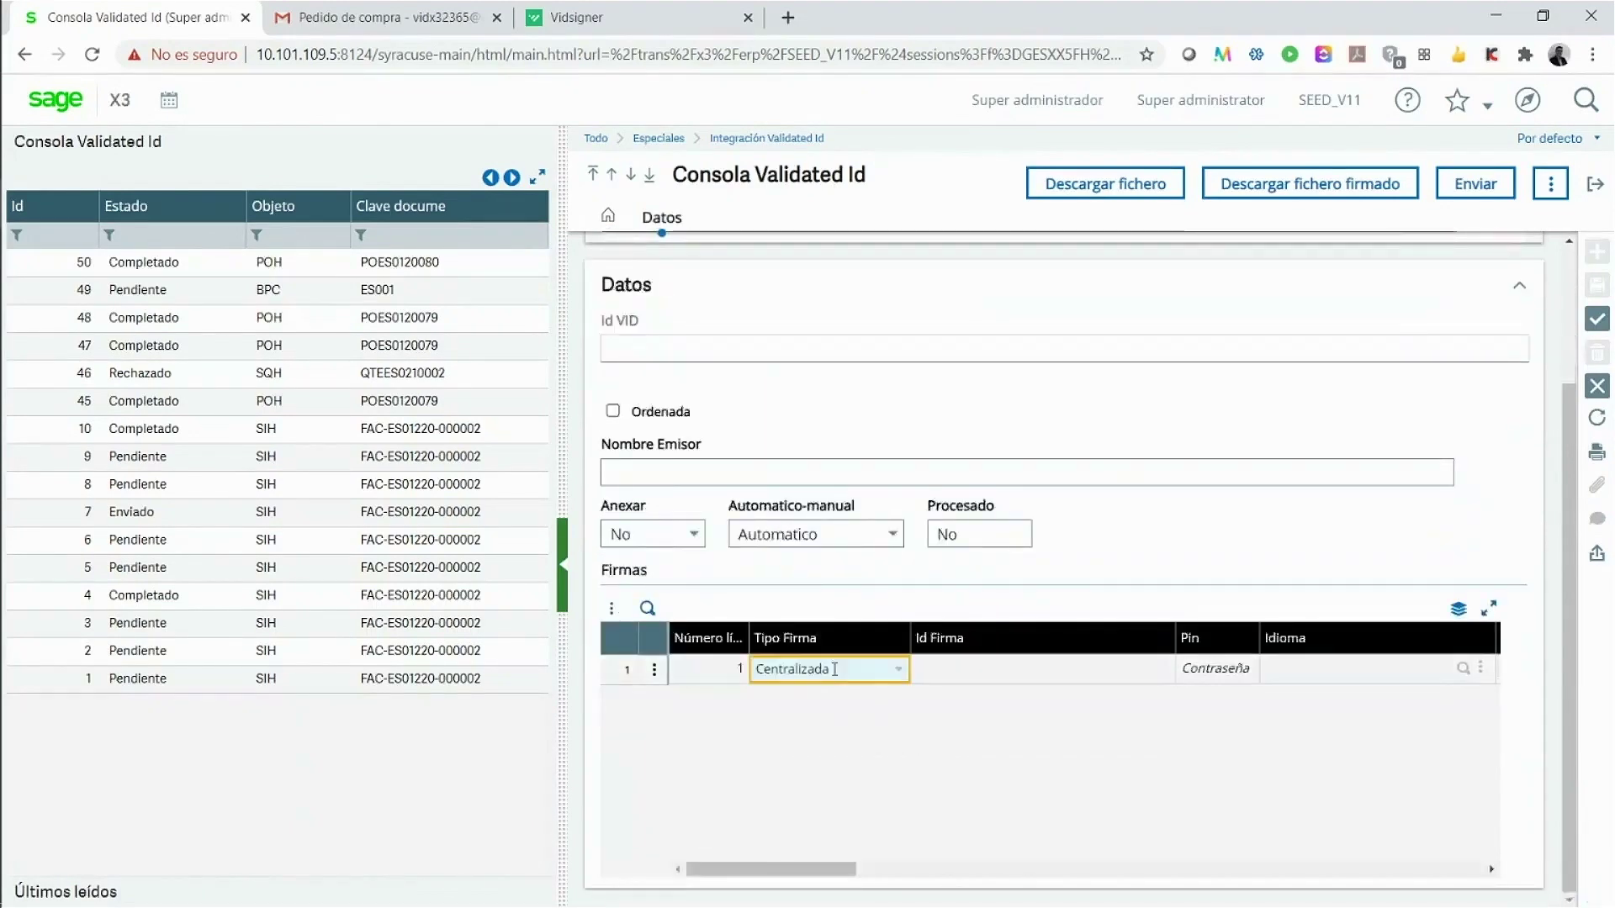
left_click(899, 675)
left_click(791, 729)
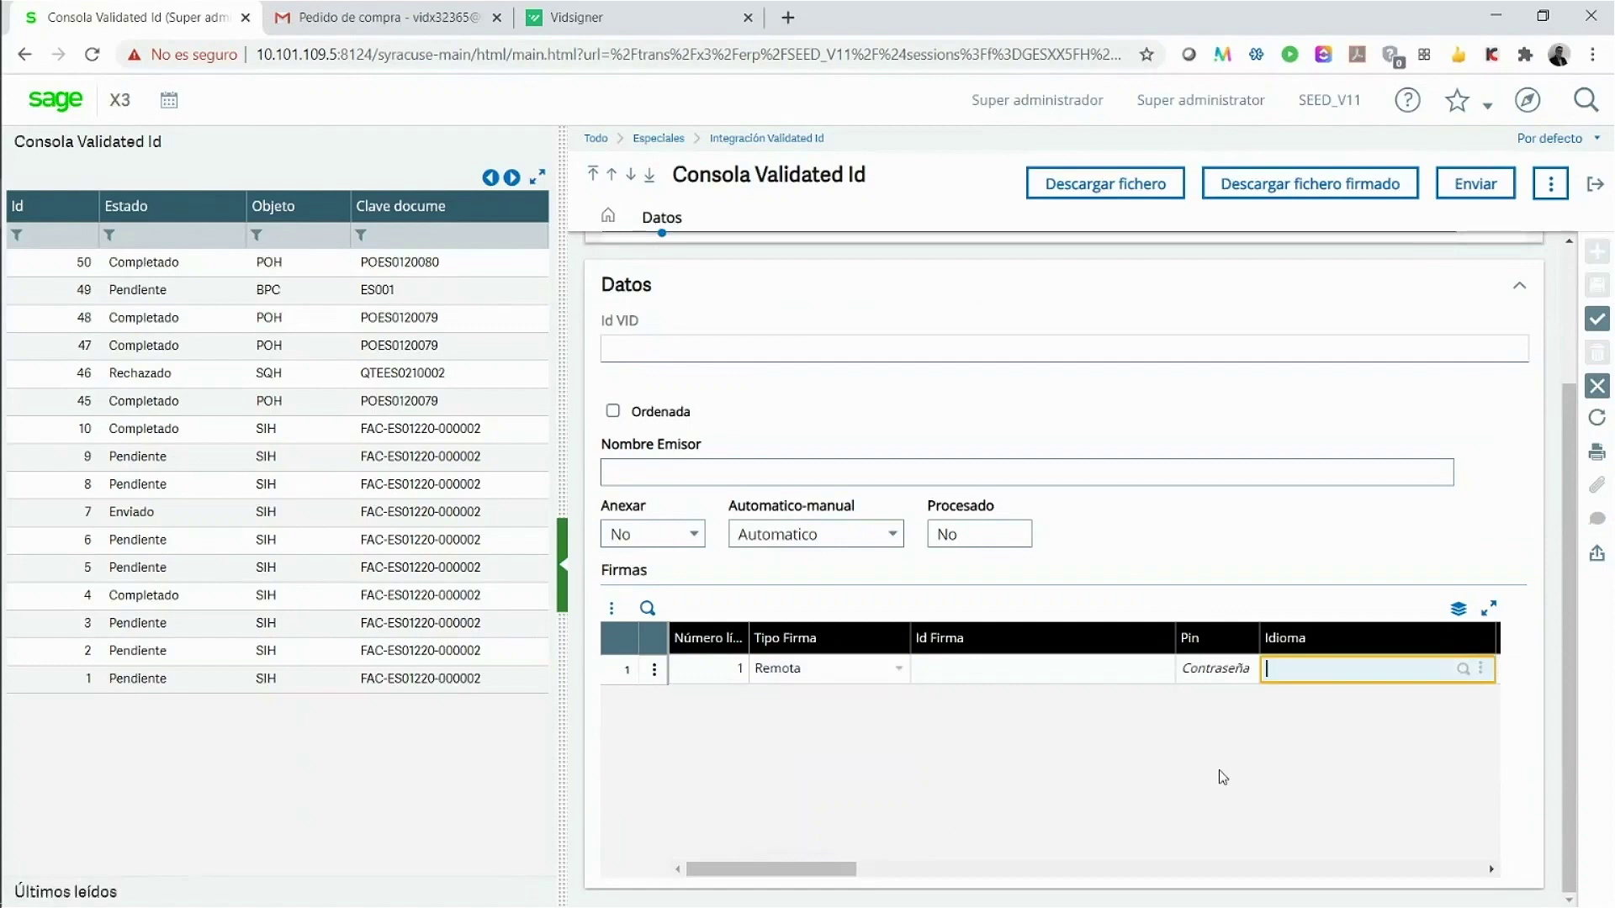
type("SPA")
key("Tab")
Step: Fill in the signer's name, tax ID, e-mail address and phone number
type("Pedro Perez")
key("Tab")
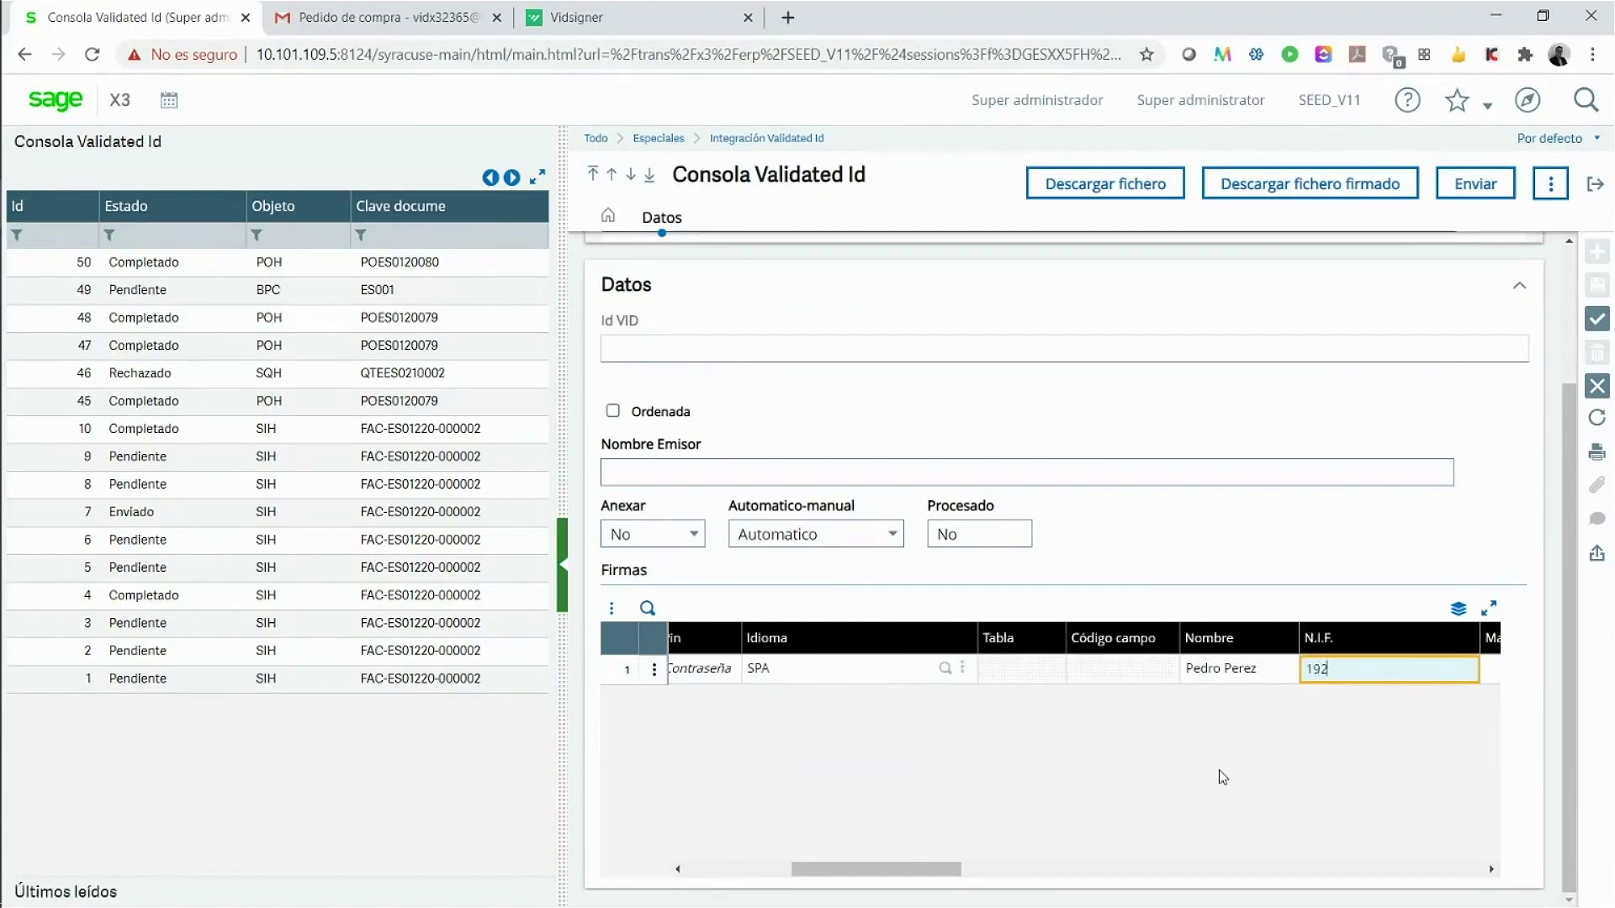
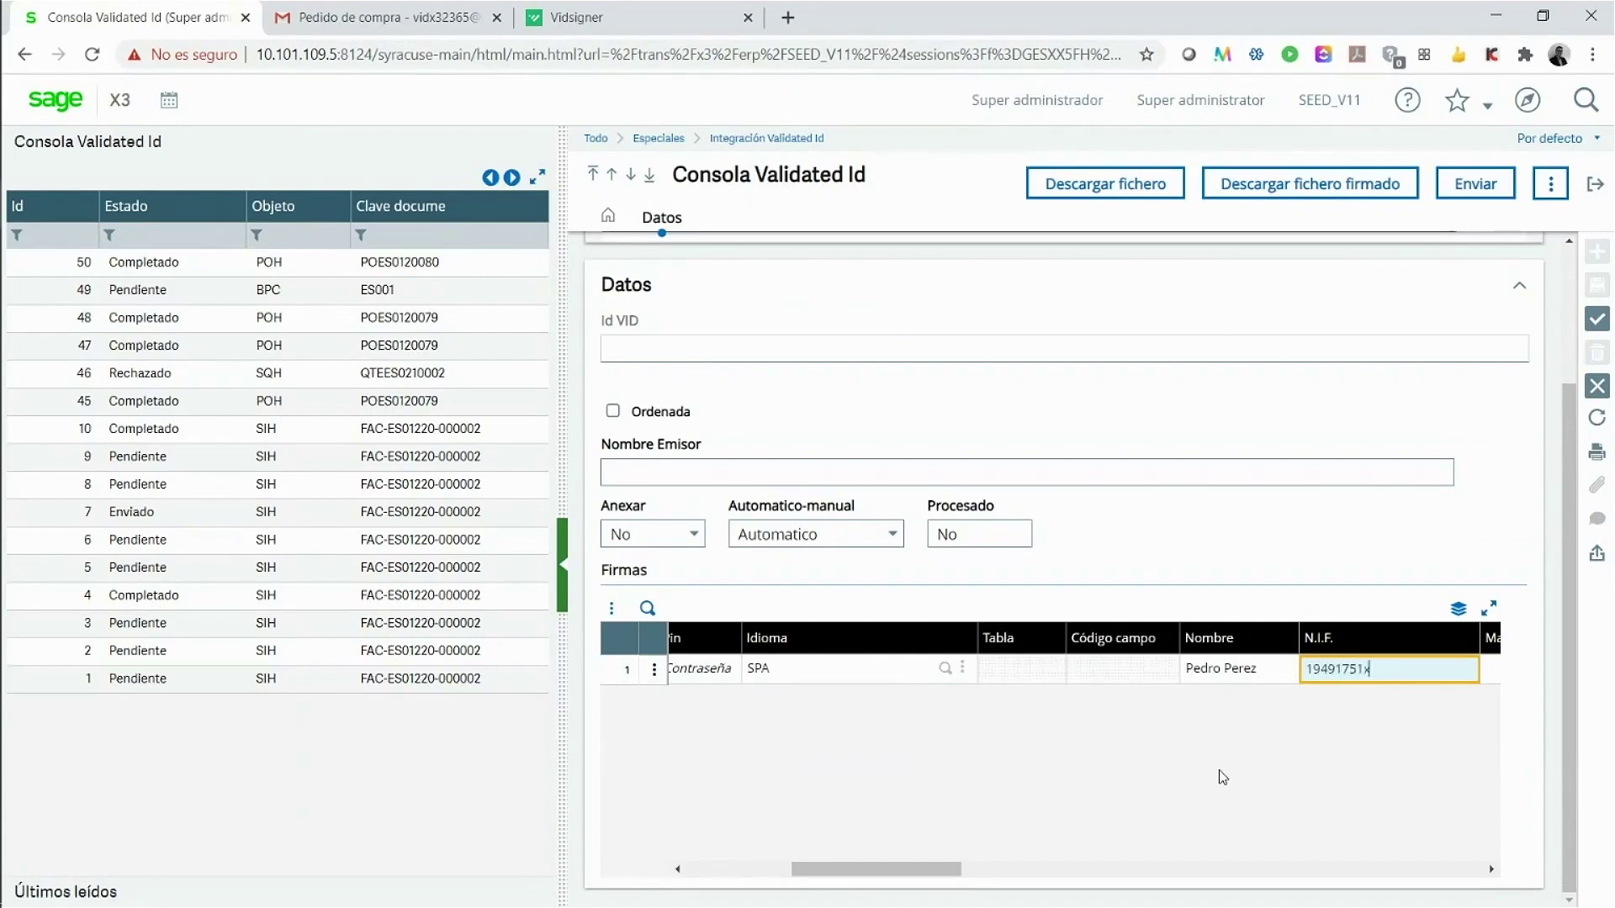
key("Tab")
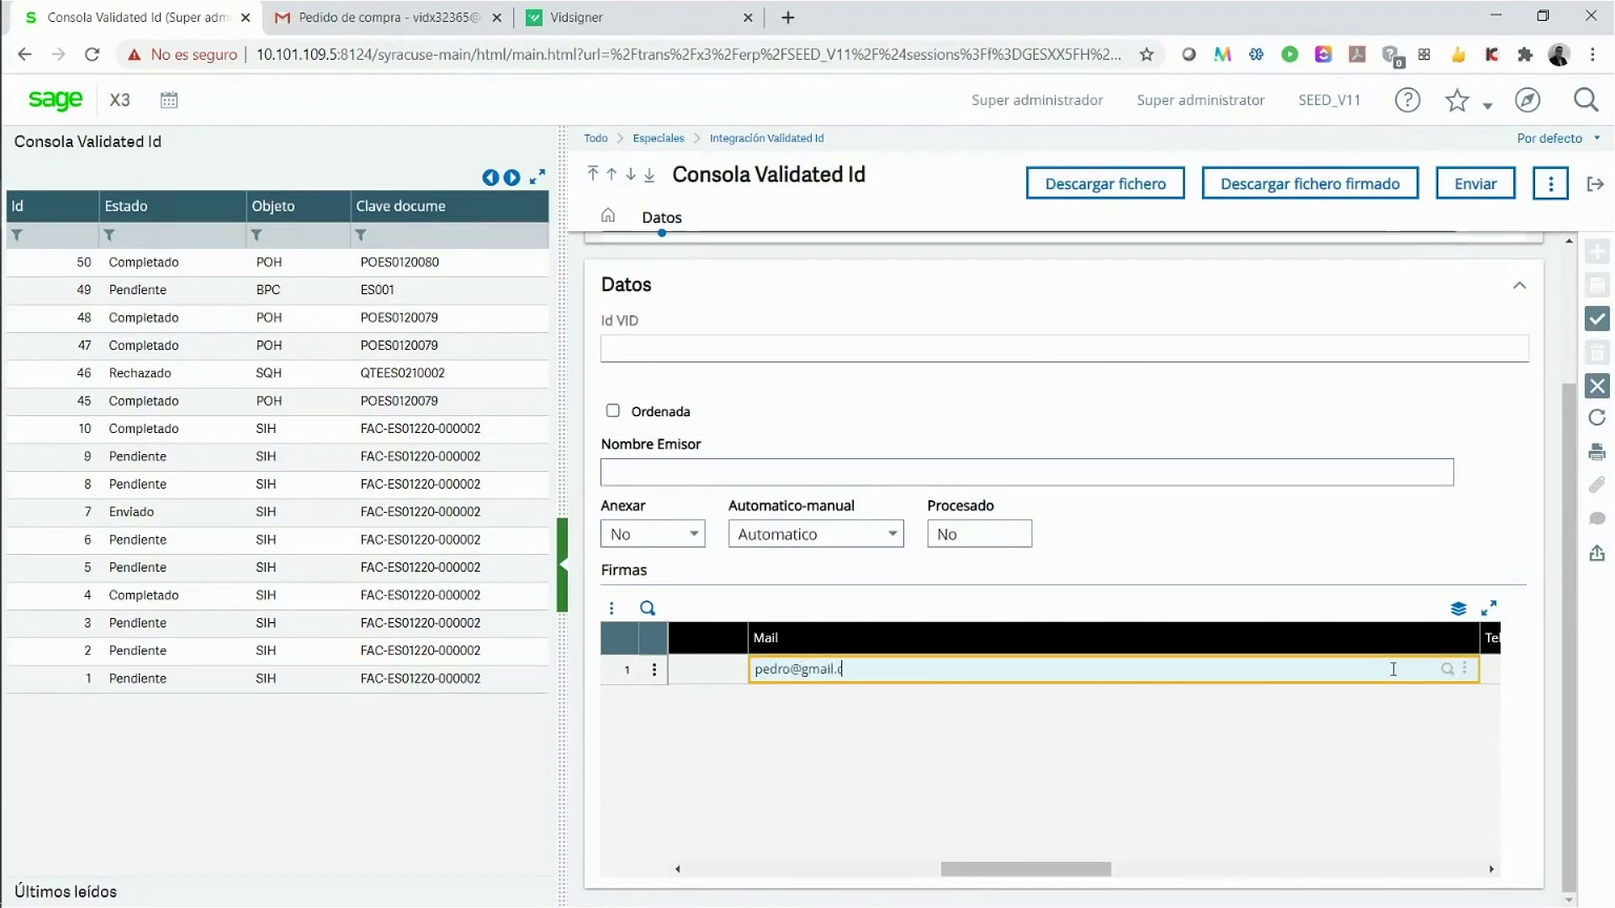
key("Tab")
type("600999")
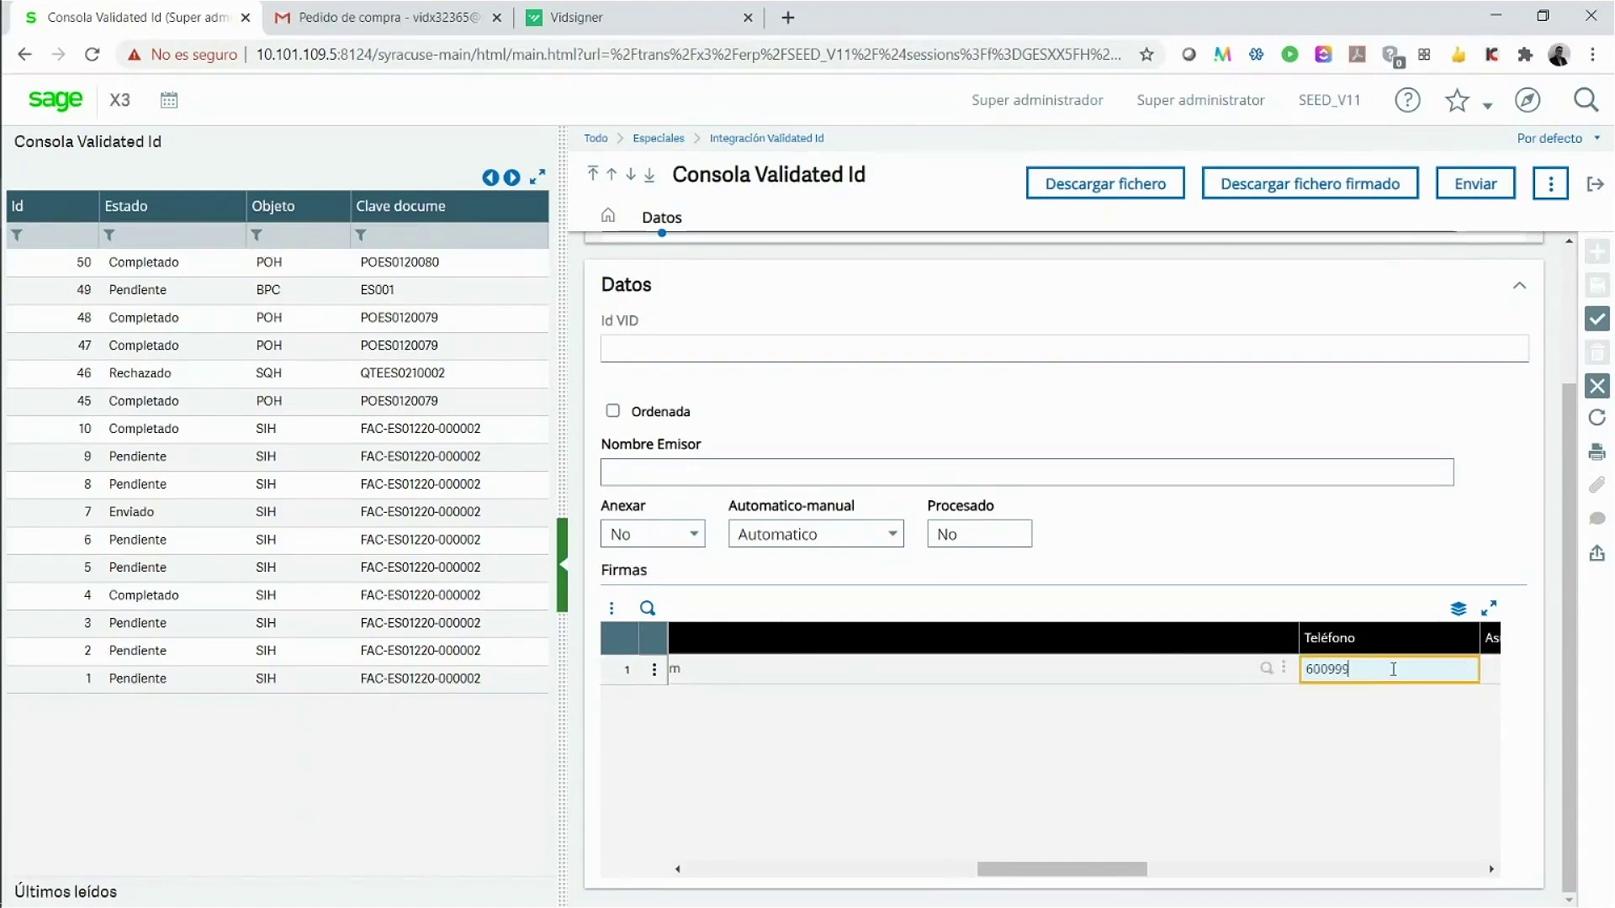
key("Tab")
left_click_drag(1157, 871, 1434, 879)
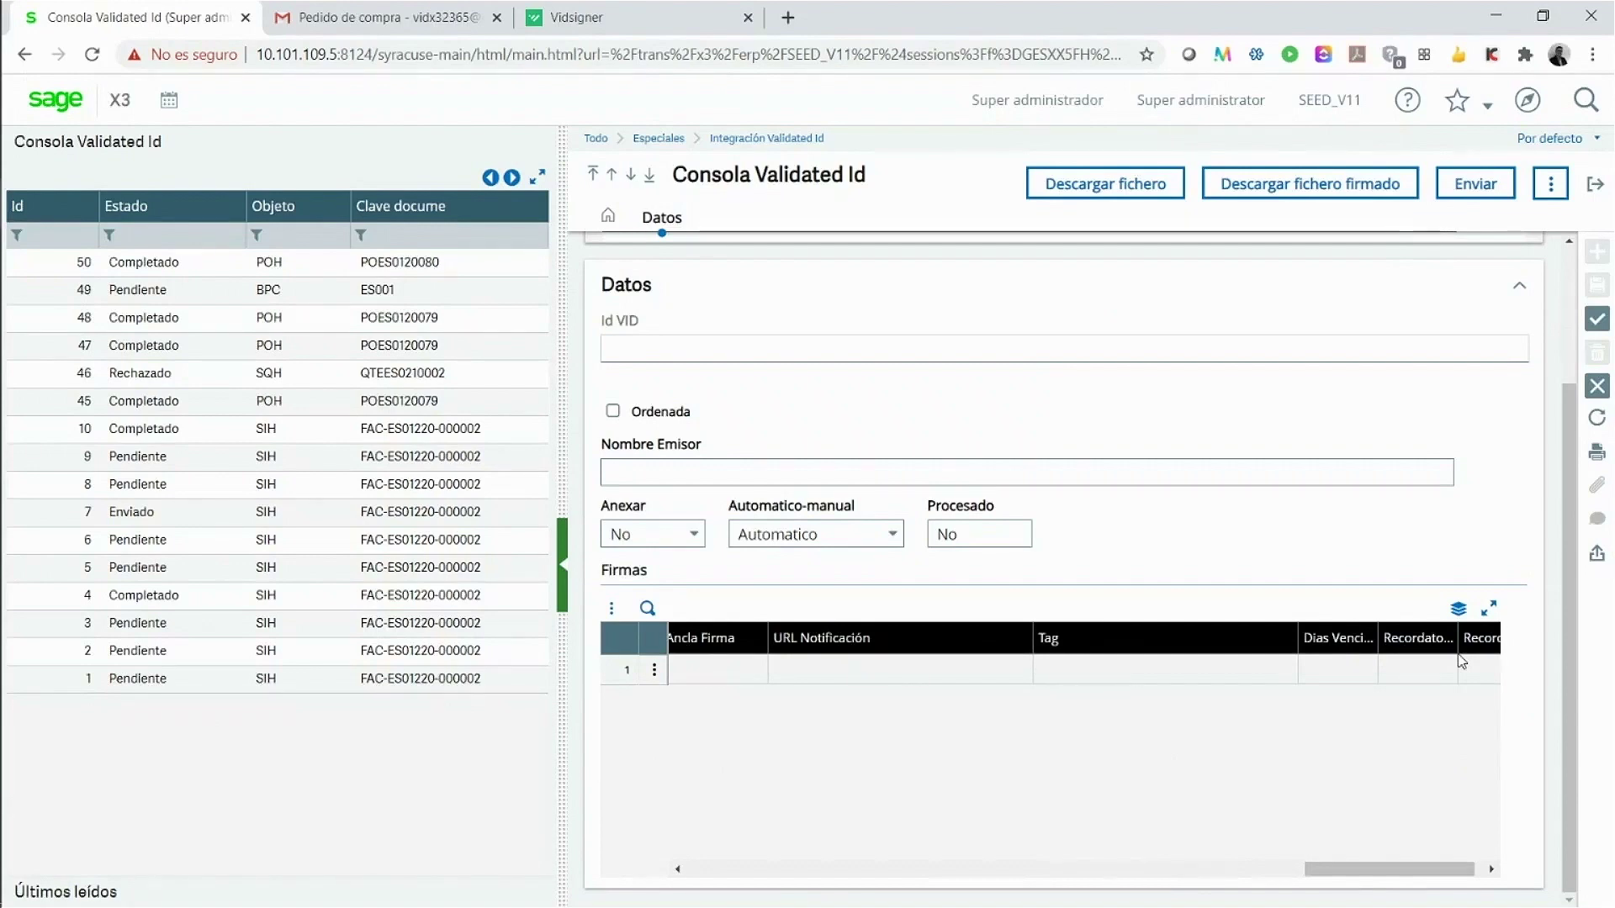
Step: Save the new request with Crear and upload the 'firma contrato' PDF
left_click(1599, 328)
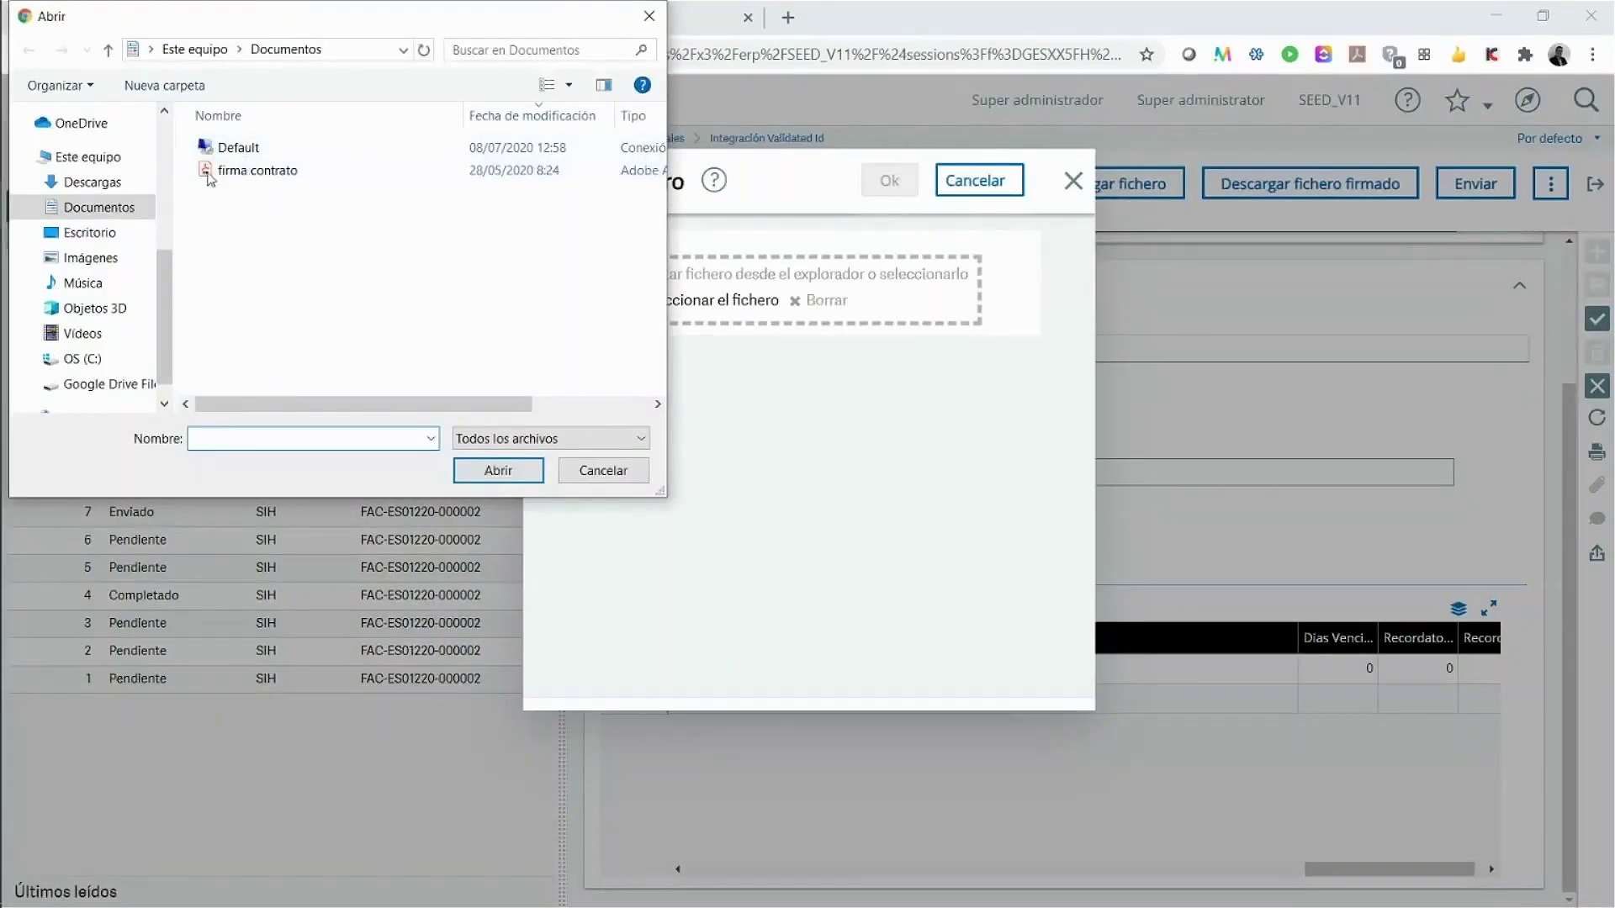
left_click(244, 177)
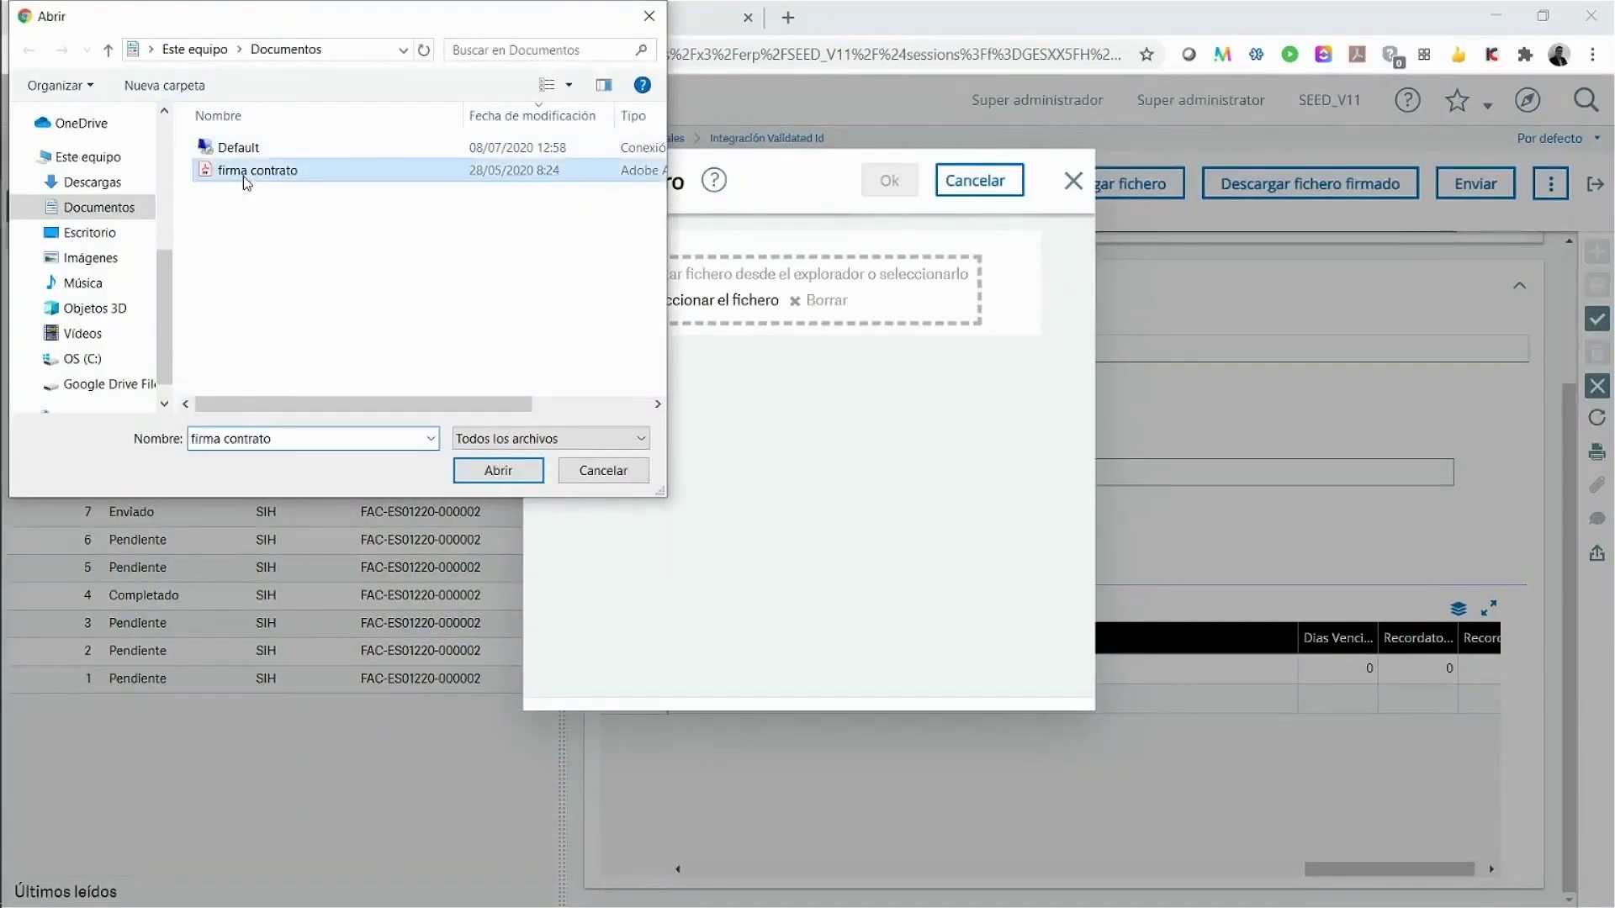
left_click(496, 470)
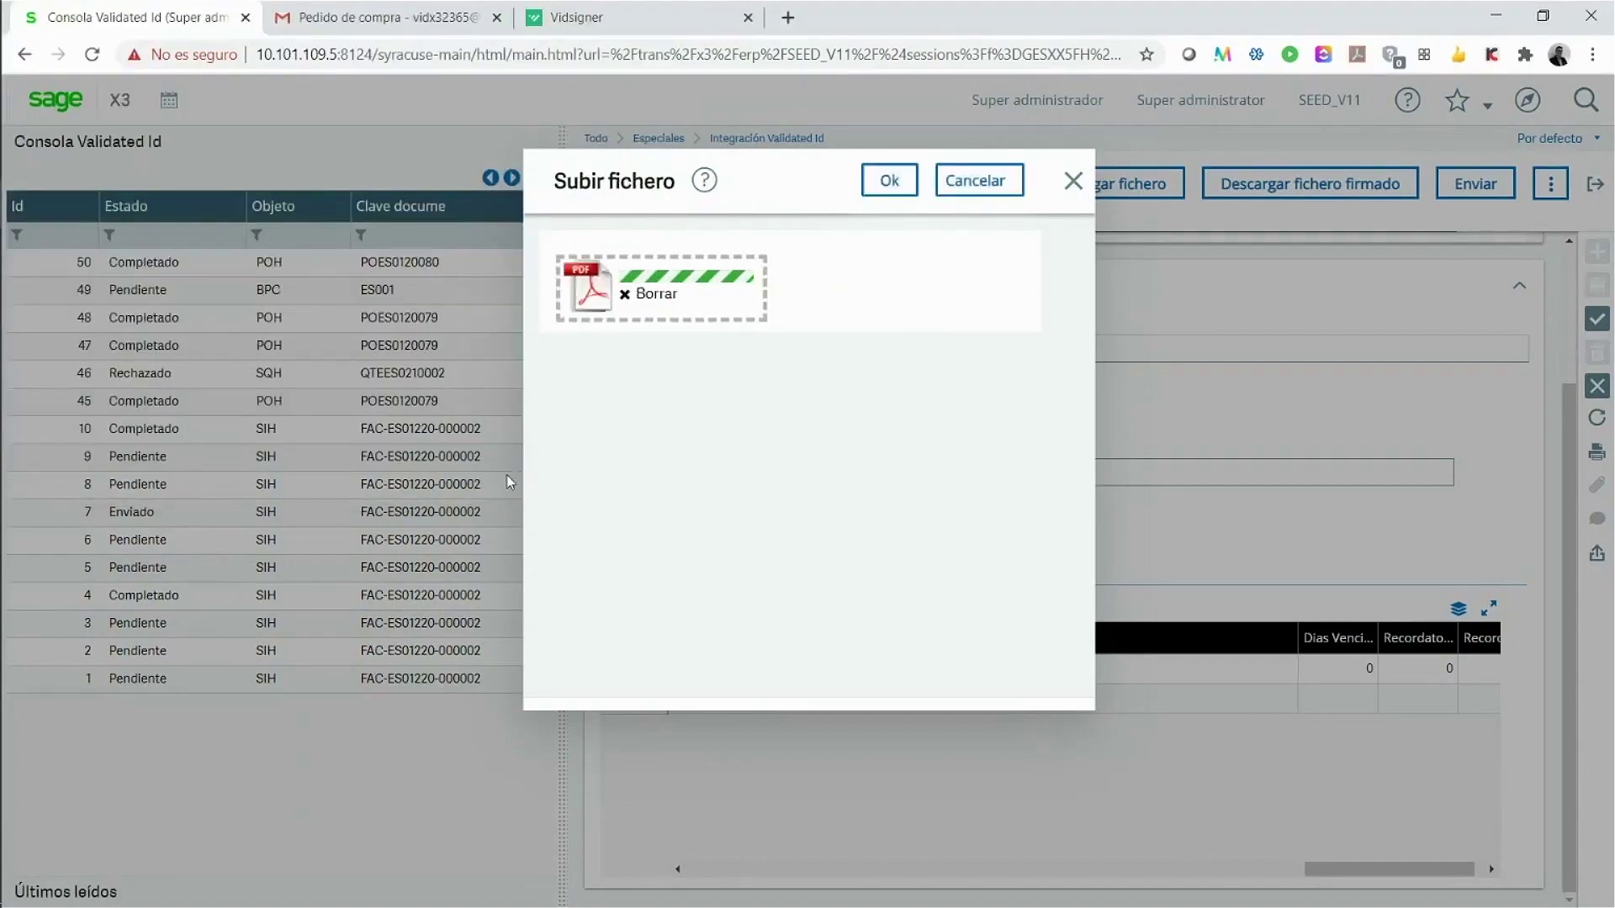